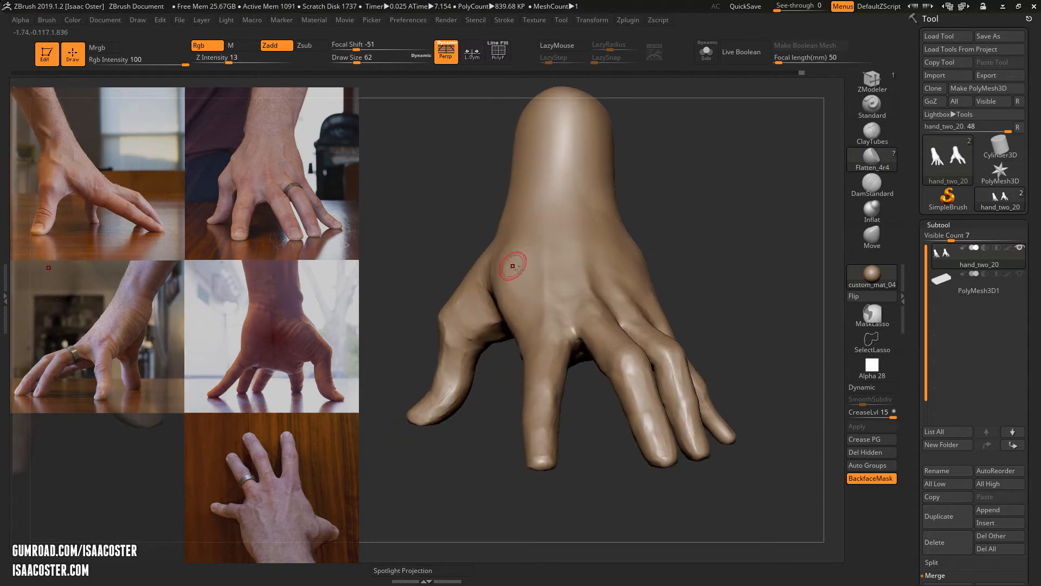
Build up the back of the thumb base with the ClayTubes brush at draw size 101
left_click_drag(724, 234, 770, 206)
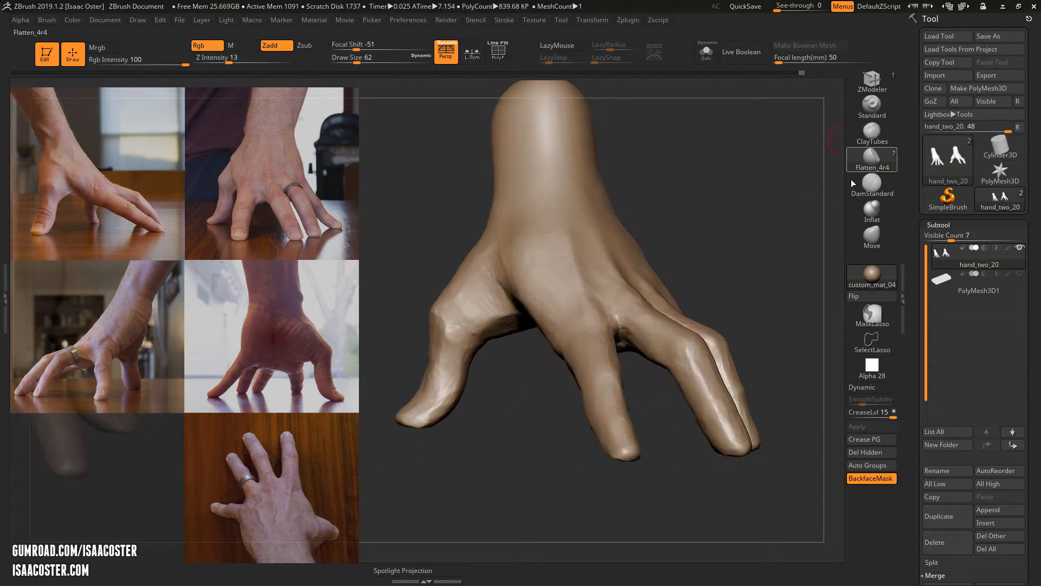
left_click(871, 133)
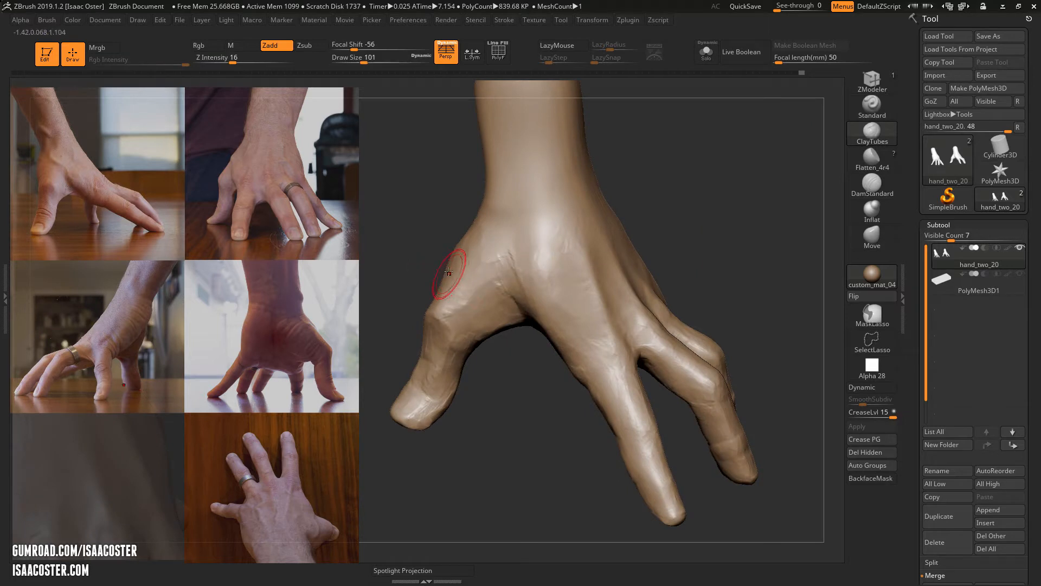
left_click_drag(459, 261, 470, 276)
left_click_drag(490, 378, 488, 399)
left_click_drag(426, 222, 441, 265)
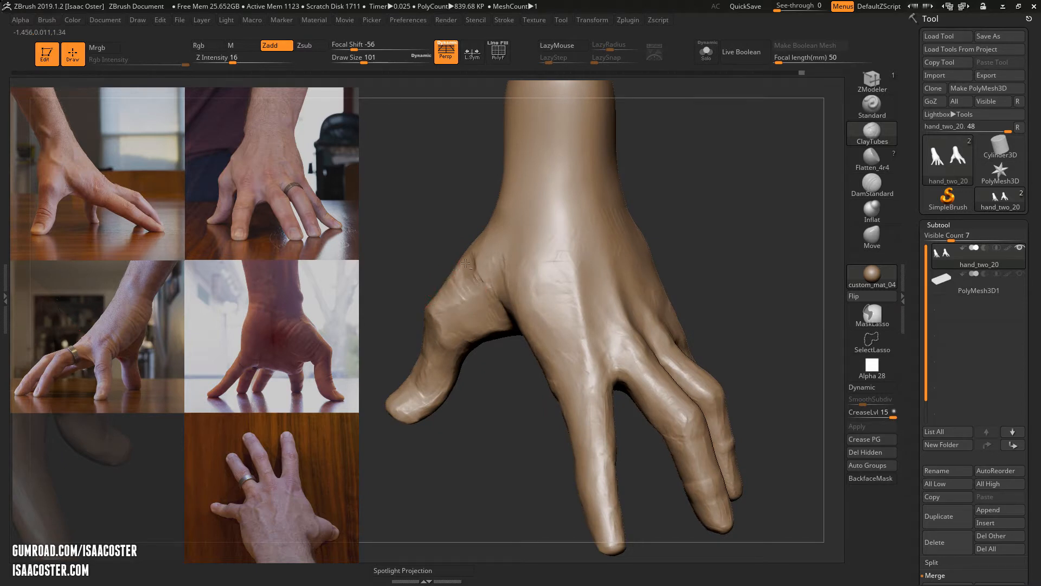
left_click_drag(438, 199, 450, 219)
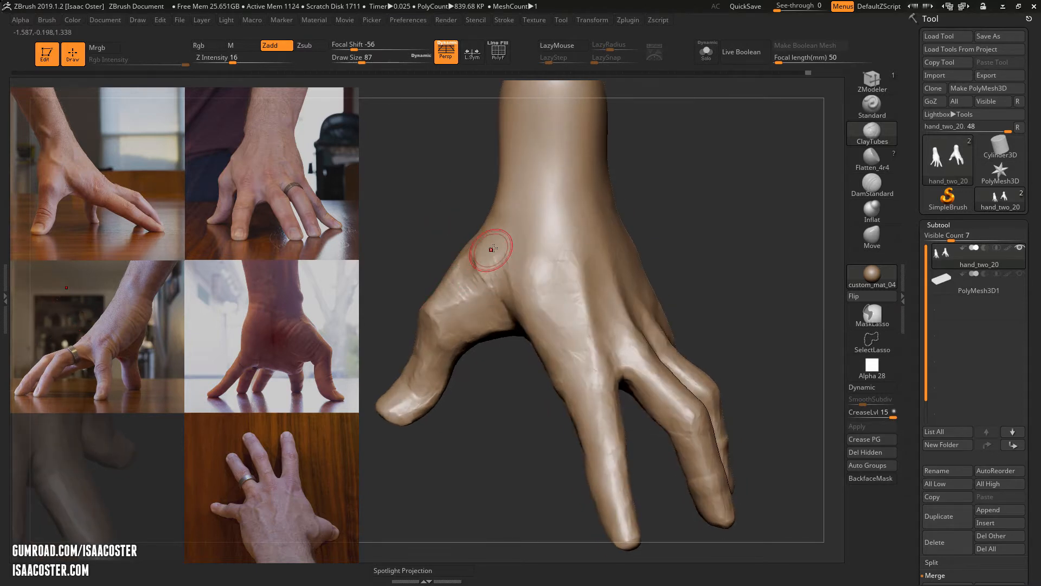
Refine the forms along the thumb base and the outer side of the thumb with ClayTubes at draw size 87
left_click_drag(492, 250, 482, 254)
left_click_drag(431, 217, 454, 208)
left_click_drag(466, 254, 453, 249)
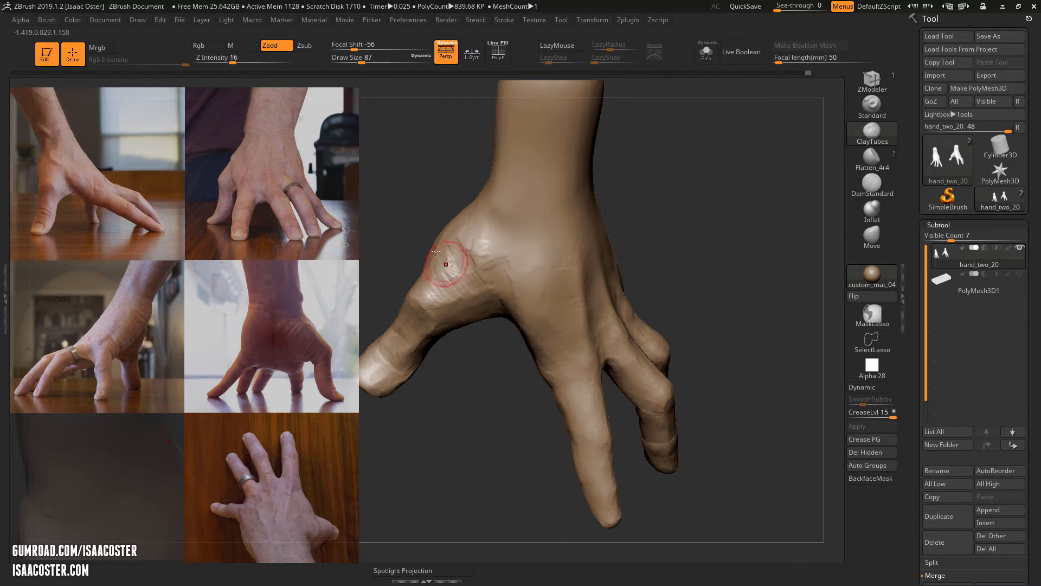
left_click_drag(434, 162, 455, 157)
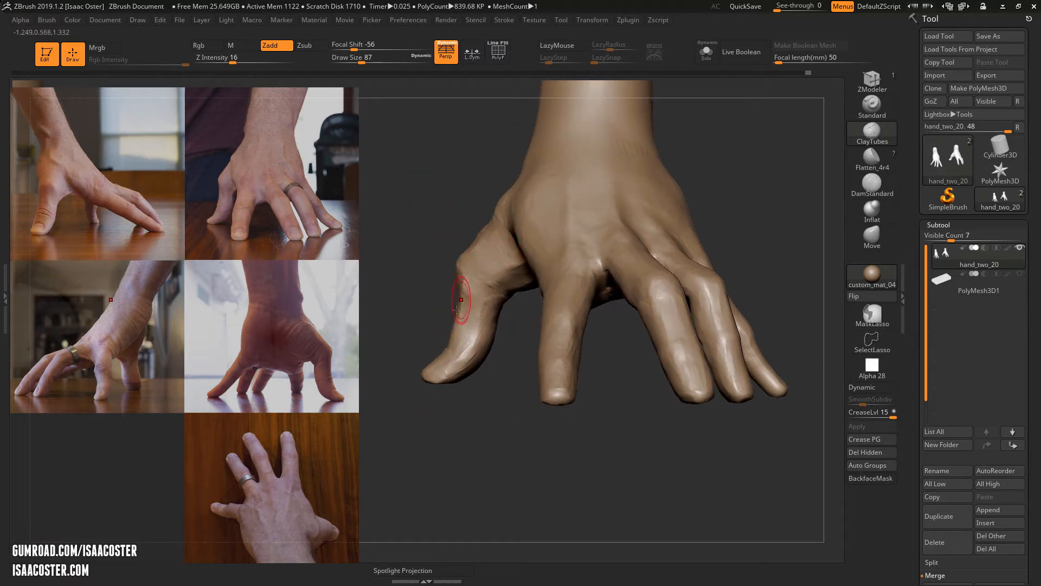
mouse_move(442, 311)
left_mouse_down()
mouse_move(470, 304)
mouse_move(467, 296)
left_mouse_up()
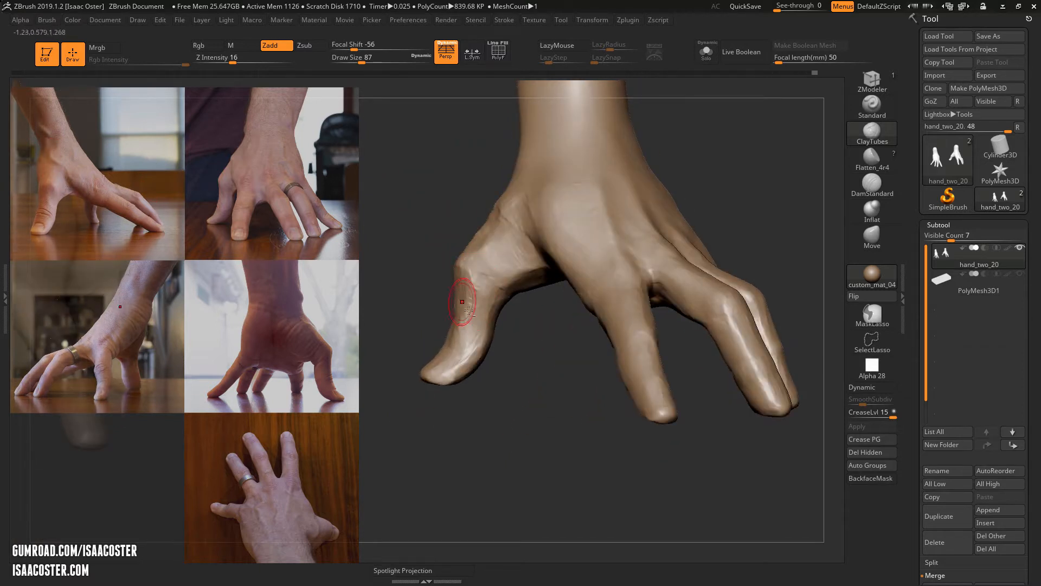
left_click_drag(467, 418, 492, 421)
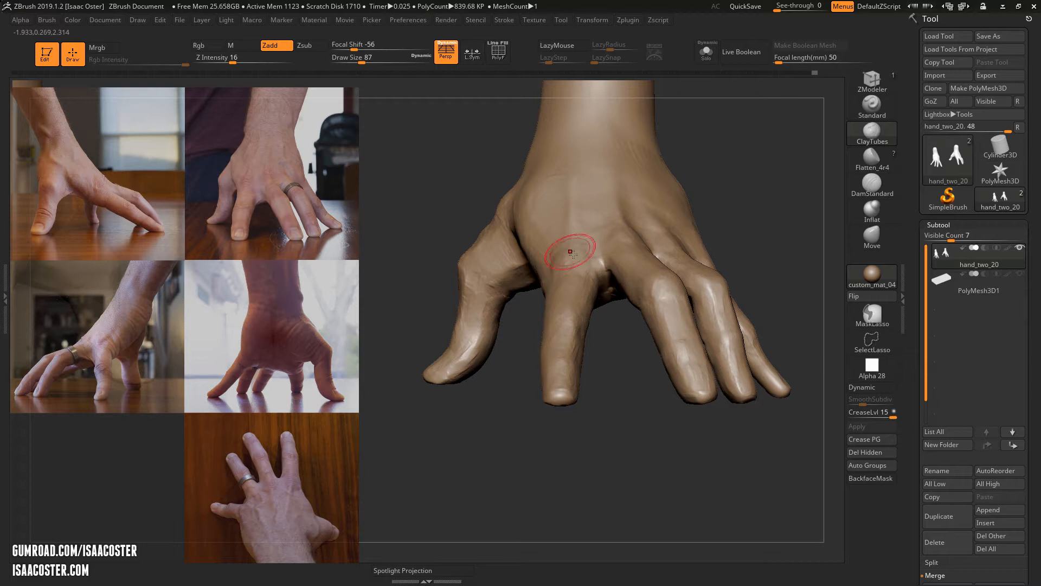
Build up the index finger's base knuckle with ClayTubes and smooth the surrounding surface
mouse_move(600, 347)
left_mouse_down()
mouse_move(606, 373)
mouse_move(598, 362)
left_mouse_up()
left_click_drag(523, 323, 500, 356)
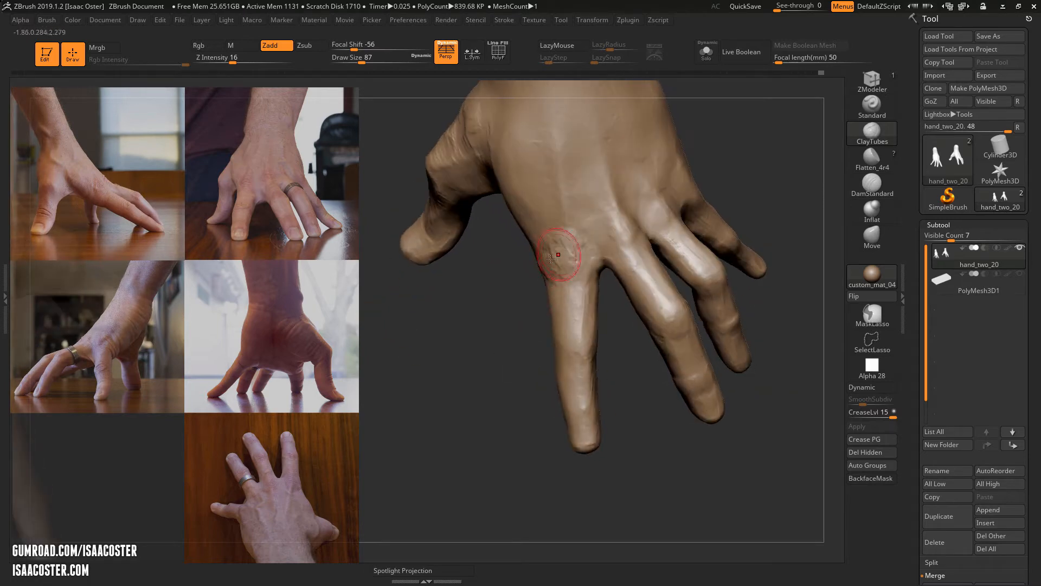
left_click_drag(565, 244, 571, 251)
left_click_drag(510, 326, 534, 345)
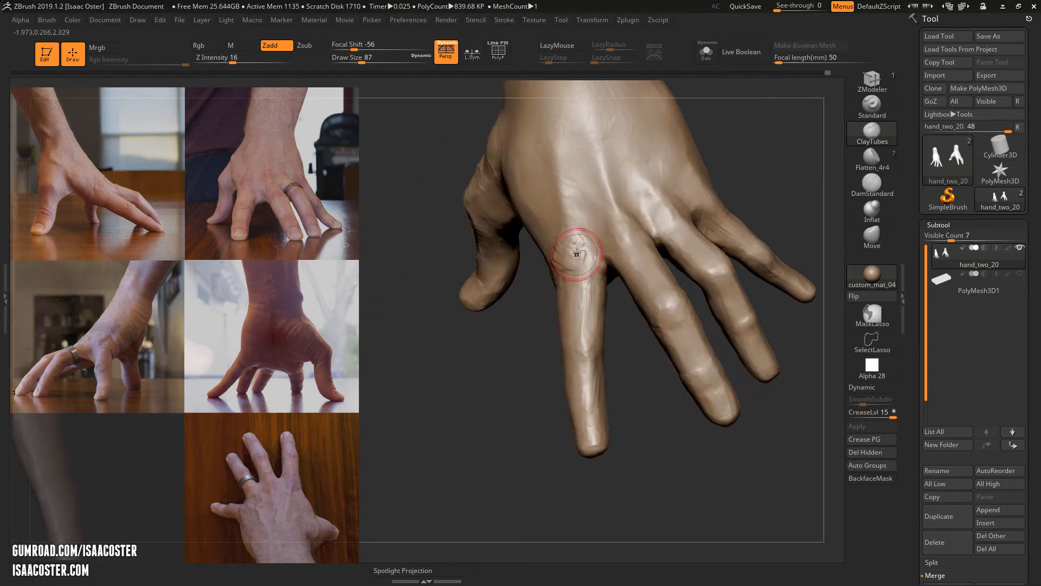
mouse_move(640, 374)
left_mouse_down("shift")
mouse_move(623, 363)
mouse_move(624, 391)
left_mouse_up("shift")
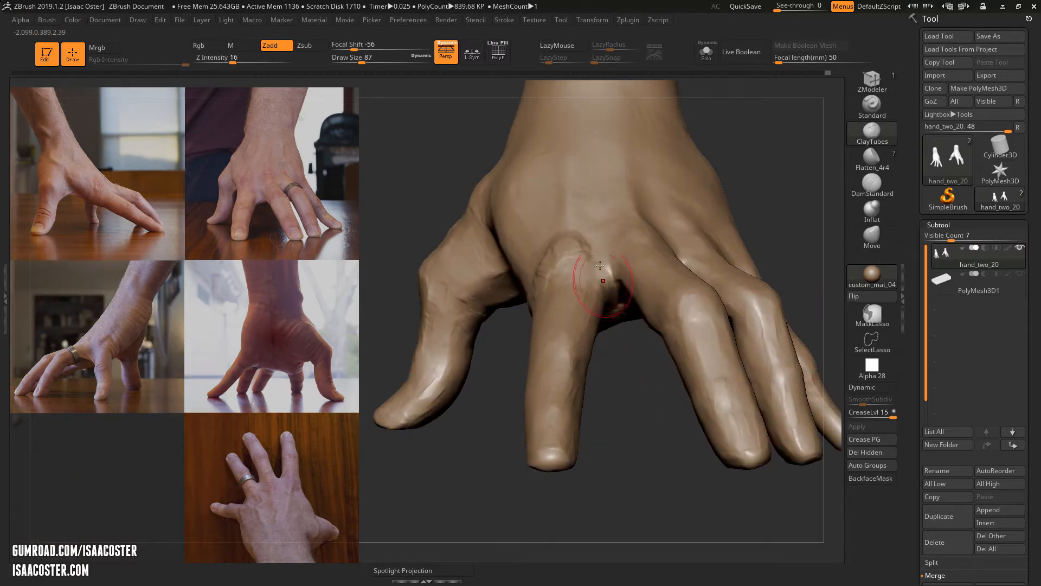
Reduce the ClayTubes draw size to 56 and add clay between the index knuckle and the adjacent finger webbing
key("[")
key("[")
left_click_drag(590, 281, 588, 275)
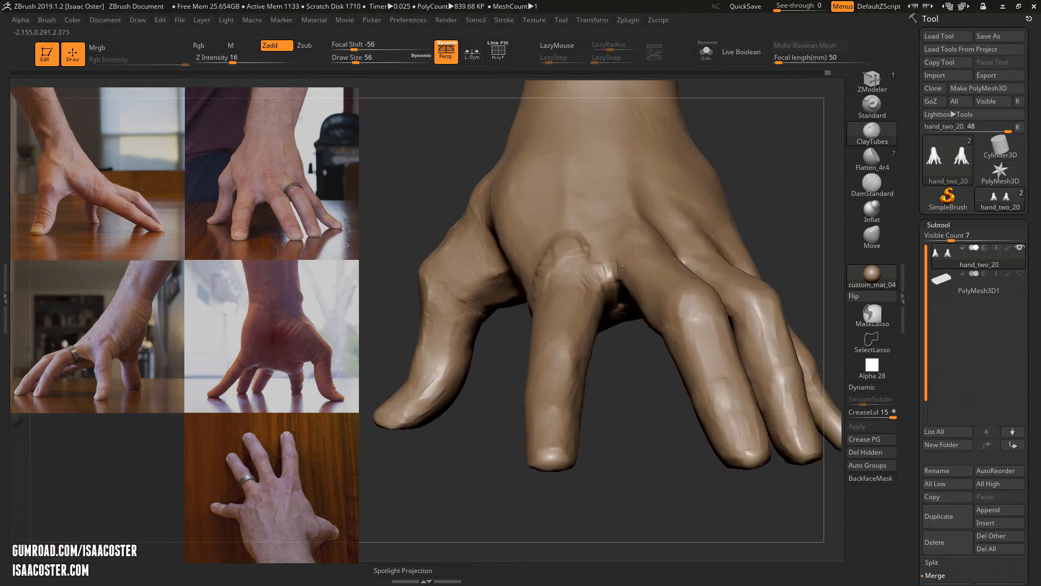
left_click_drag(578, 237, 575, 238)
Enlarge and reposition the Spotlight reference images so the photo of the ringed hand sits large beside the model
key("z")
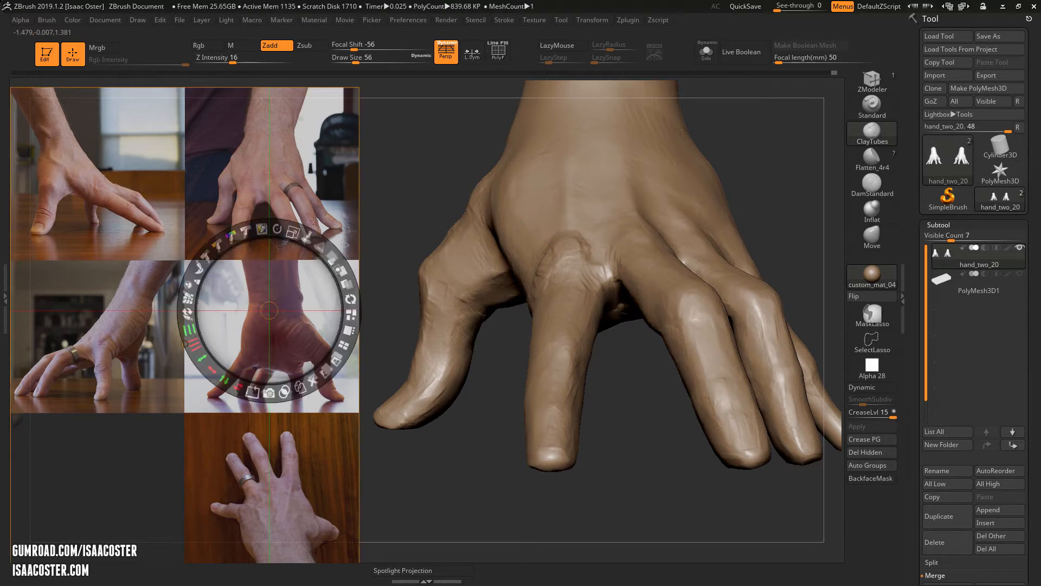
left_click_drag(308, 237, 337, 304)
left_click_drag(295, 308, 200, 507)
key("z")
Sculpt the index knuckle and the webbing between the index and middle fingers with ClayTubes to match the reference photo
left_click_drag(617, 401, 596, 301)
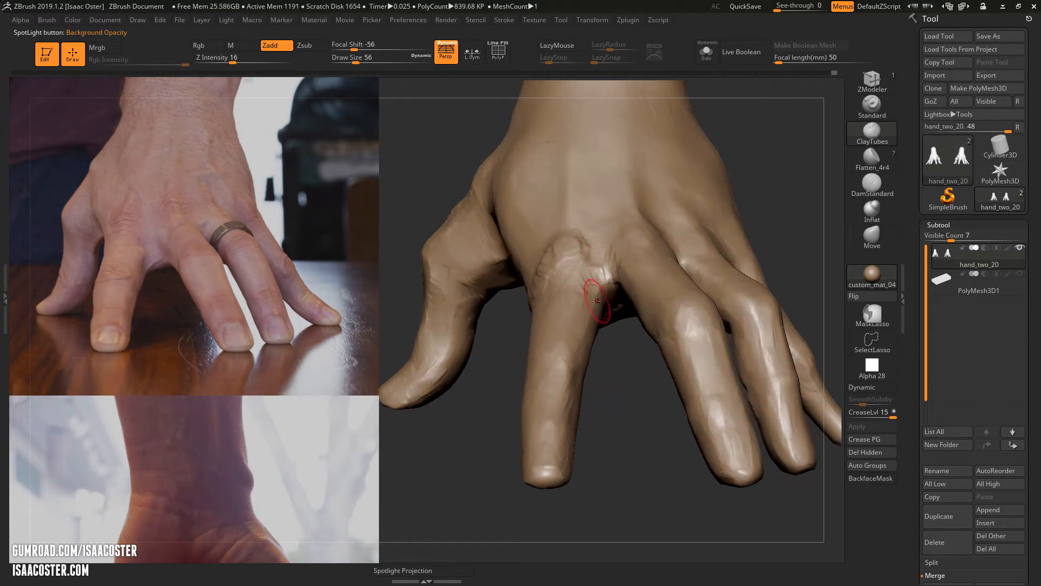
left_click_drag(616, 371, 601, 265)
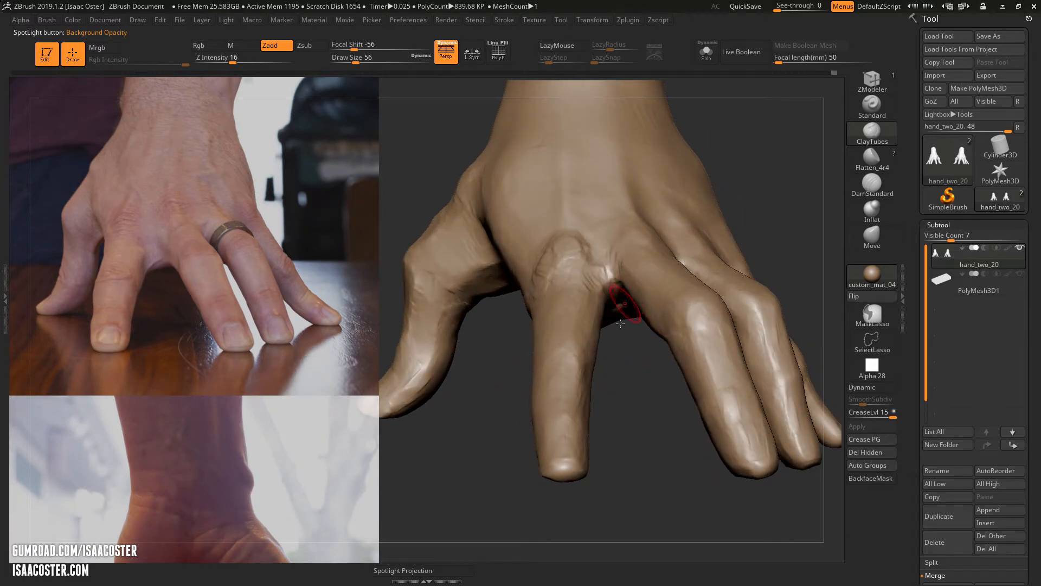
left_click_drag(620, 323, 634, 282)
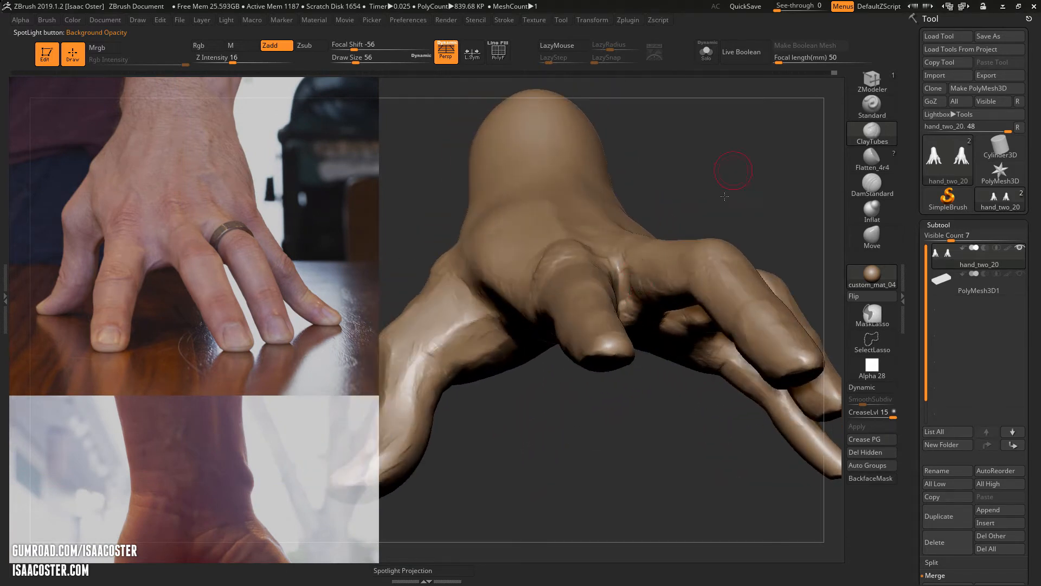
left_click_drag(724, 197, 614, 234)
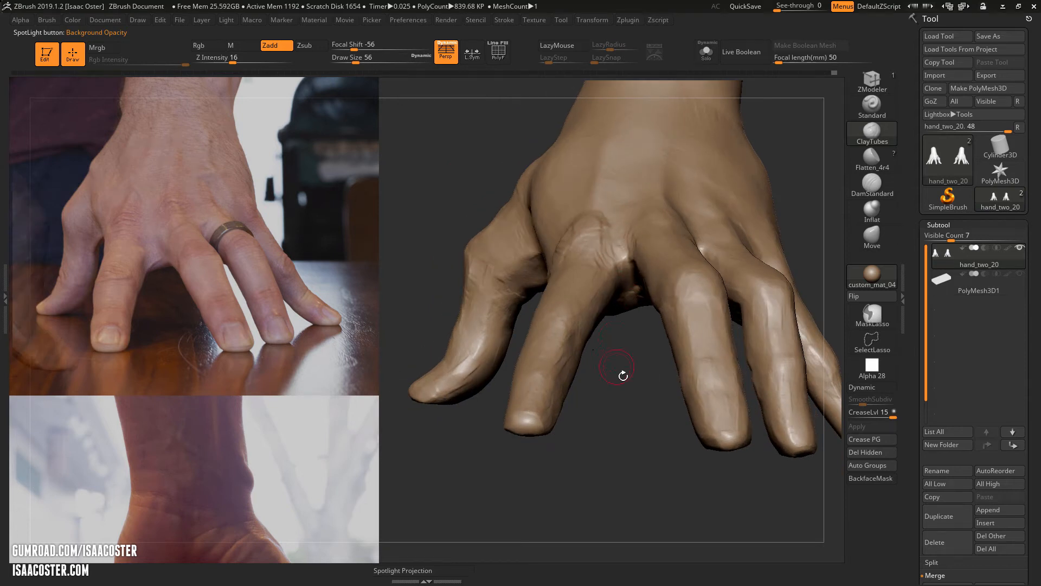
mouse_move(623, 376)
left_mouse_down()
mouse_move(622, 277)
mouse_move(607, 252)
left_mouse_up()
mouse_move(624, 353)
left_mouse_down()
mouse_move(606, 266)
mouse_move(619, 257)
mouse_move(604, 256)
mouse_move(609, 248)
mouse_move(596, 258)
left_mouse_up()
mouse_move(611, 415)
left_mouse_down()
mouse_move(623, 395)
mouse_move(621, 337)
left_mouse_up()
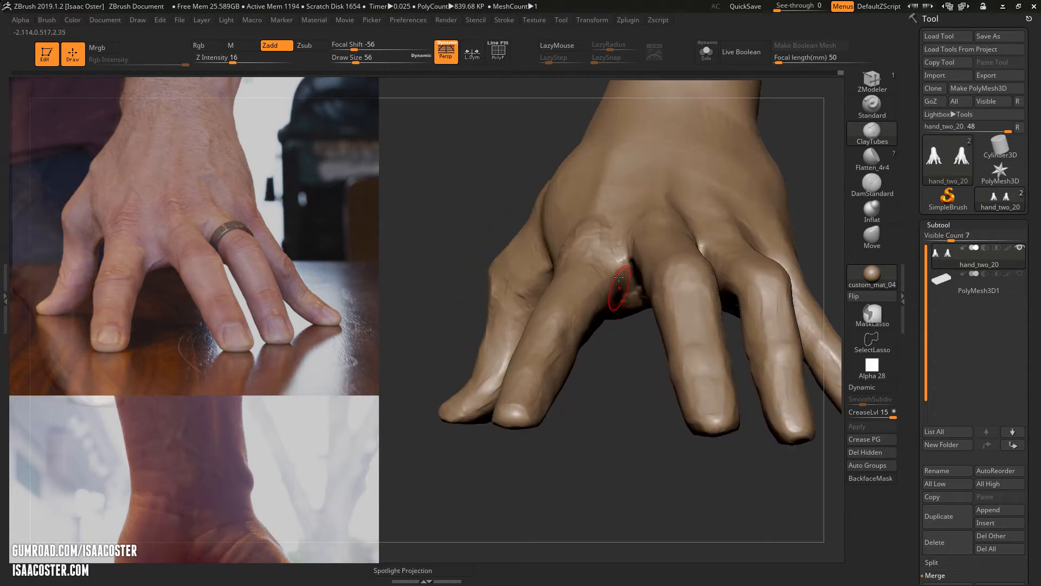
left_click_drag(611, 263, 615, 248)
left_click_drag(602, 391, 618, 439)
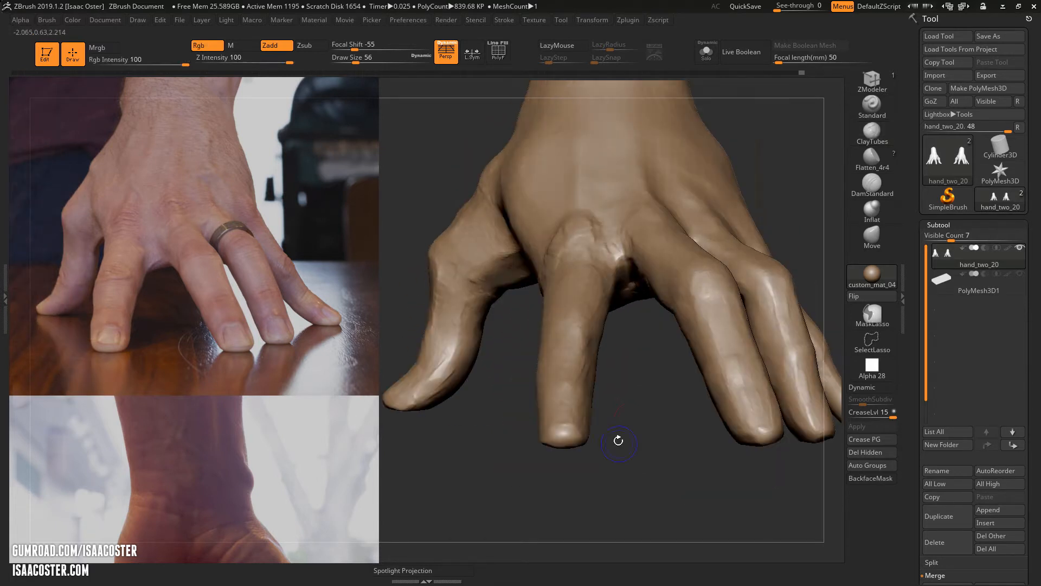
left_click_drag(616, 374, 576, 312)
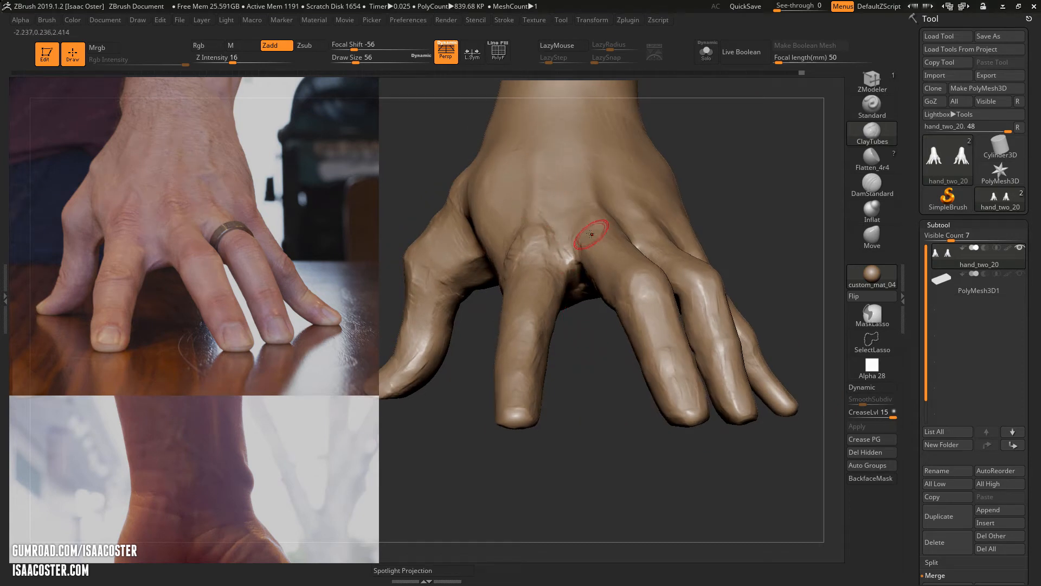
left_click_drag(719, 162, 568, 239)
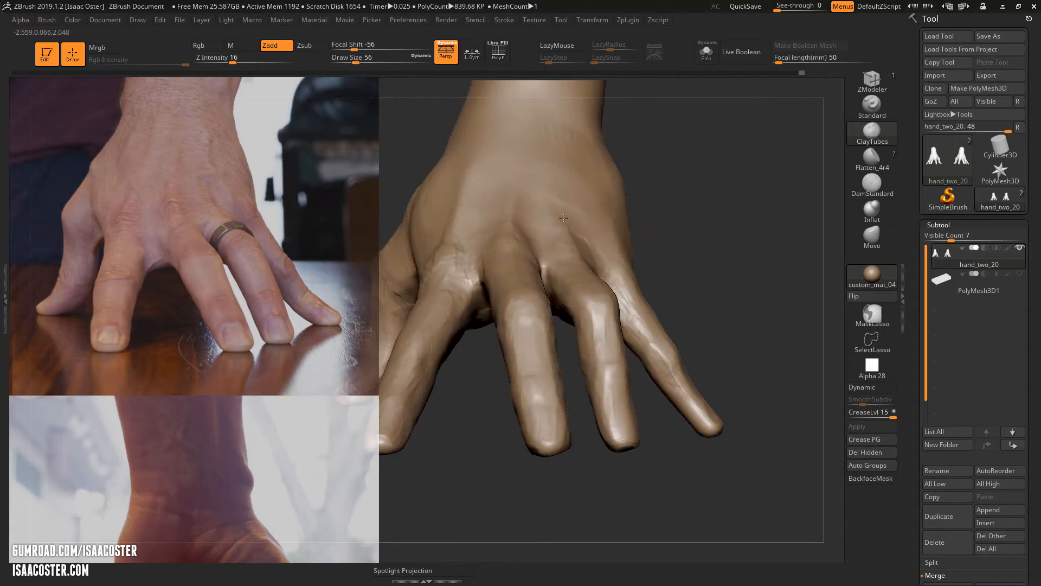
Reshape the little finger's outer segments with the Move brush, reducing its draw size from 251 to 108
mouse_move(673, 186)
left_mouse_down()
mouse_move(632, 269)
mouse_move(659, 295)
mouse_move(671, 344)
mouse_move(623, 237)
mouse_move(635, 293)
mouse_move(829, 139)
left_mouse_up()
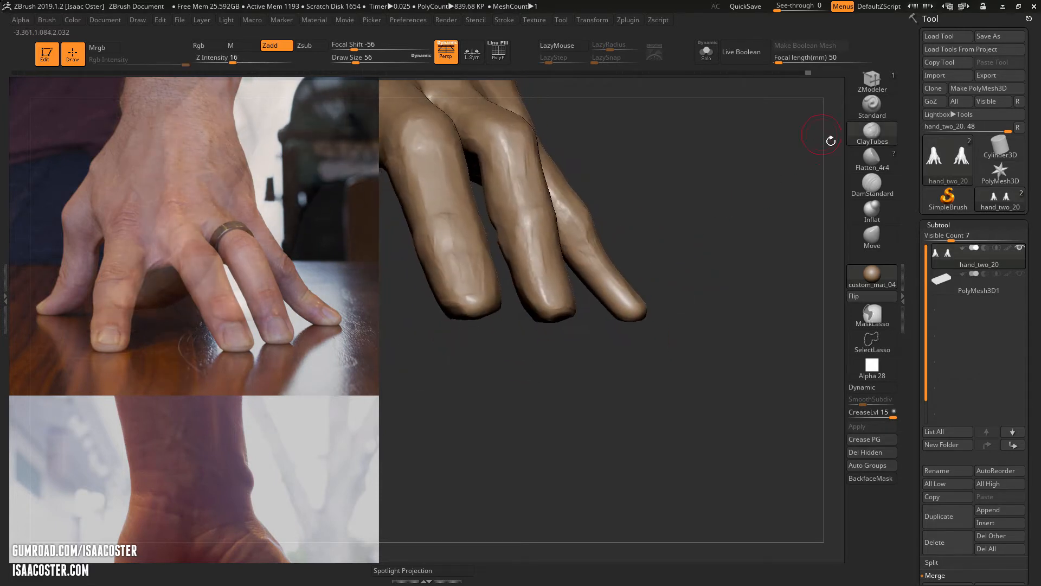
left_click(872, 236)
key("s")
left_click_drag(727, 278, 741, 278)
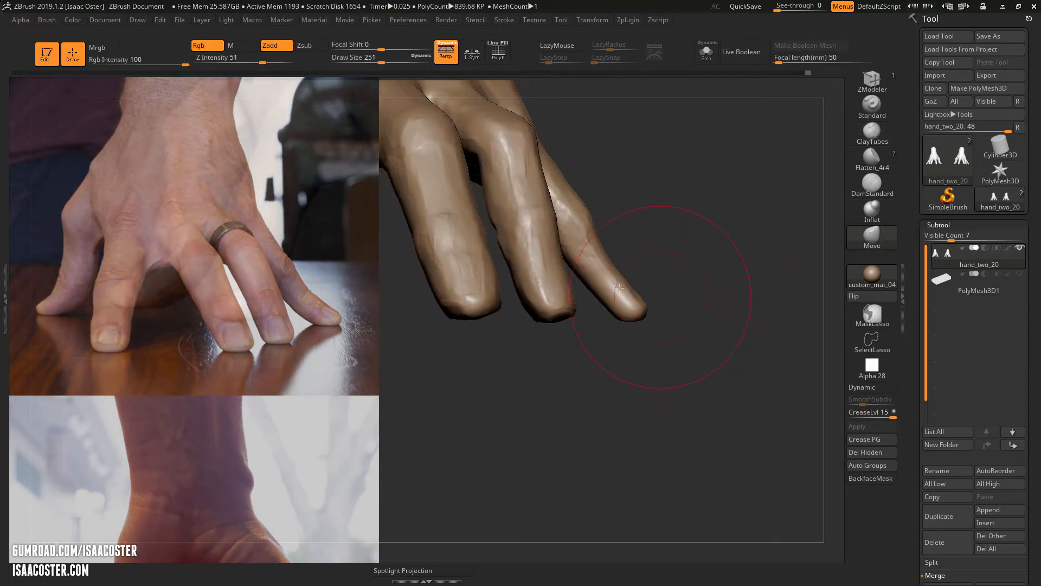
key("s")
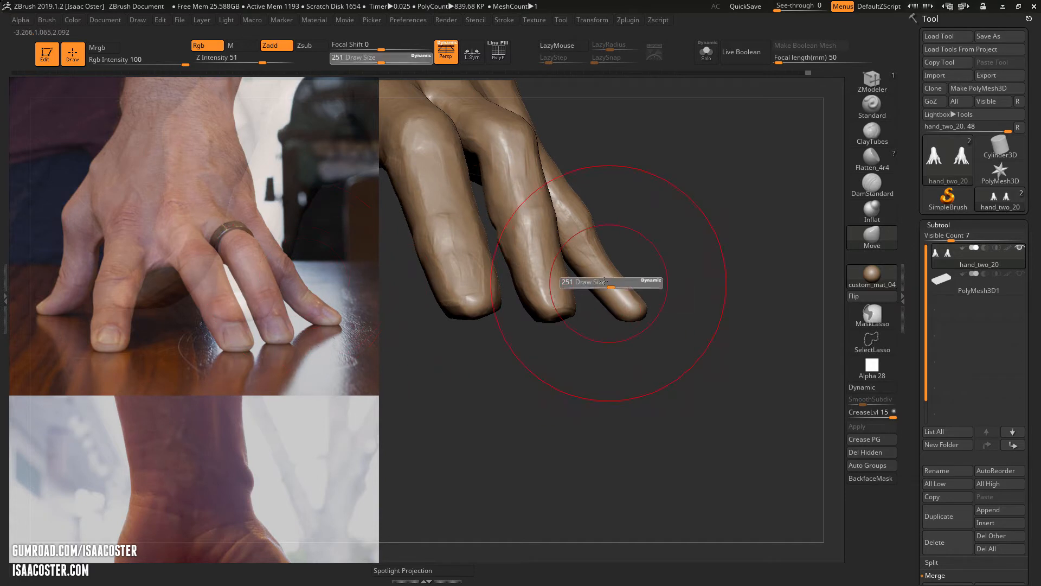
mouse_move(604, 281)
left_mouse_down()
mouse_move(639, 296)
mouse_move(617, 274)
mouse_move(622, 256)
left_mouse_up()
key("s")
key("s")
key("s")
left_click_drag(622, 330, 618, 330)
mouse_move(635, 352)
left_mouse_down()
mouse_move(604, 353)
mouse_move(623, 344)
mouse_move(607, 340)
mouse_move(575, 400)
mouse_move(660, 369)
left_mouse_up()
key("s")
key("s")
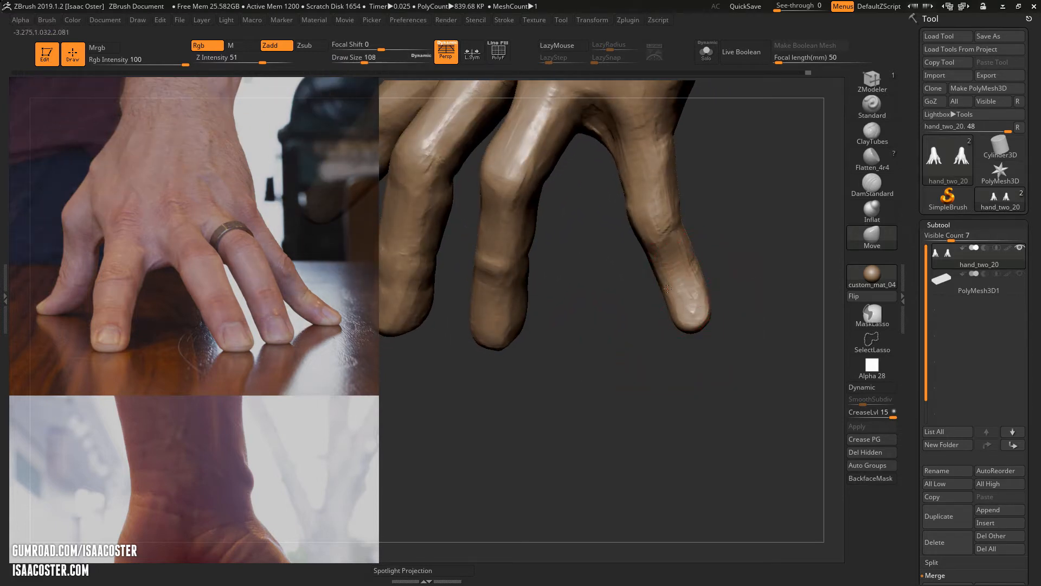
left_click_drag(621, 326, 650, 307)
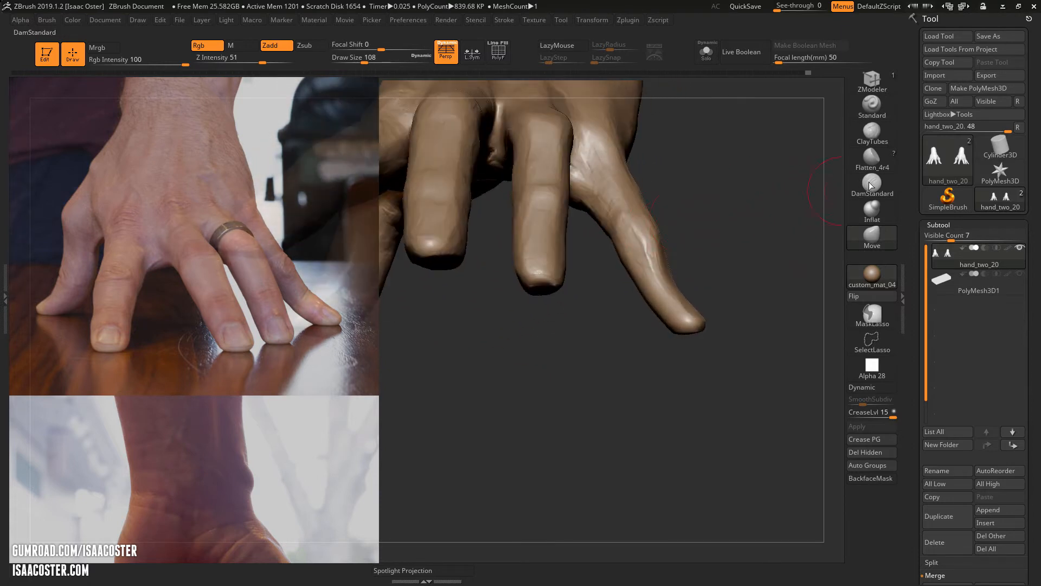
Add volume along the little finger from its base to the fingertip with ClayTubes at draw size 59
left_click(873, 130)
mouse_move(766, 213)
left_mouse_down()
mouse_move(646, 236)
mouse_move(677, 251)
left_mouse_up()
key("bracketright")
key("bracketright")
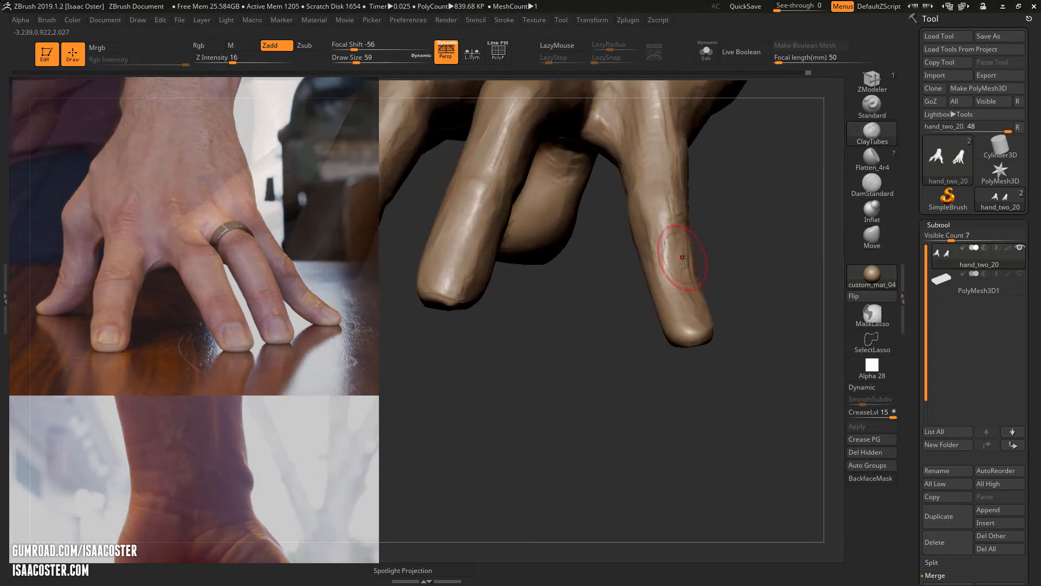
mouse_move(733, 272)
left_mouse_down()
mouse_move(687, 259)
mouse_move(681, 317)
left_mouse_up()
left_click_drag(732, 327, 681, 340)
mouse_move(692, 298)
left_mouse_down()
mouse_move(680, 322)
mouse_move(694, 250)
left_mouse_up()
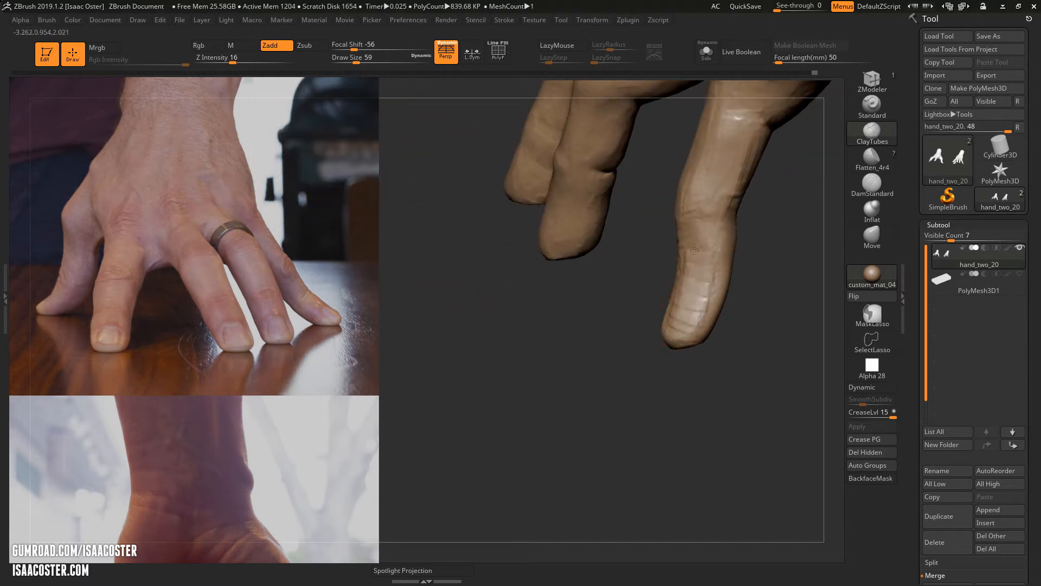
mouse_move(782, 276)
left_mouse_down()
mouse_move(773, 295)
mouse_move(713, 242)
mouse_move(691, 255)
mouse_move(698, 291)
mouse_move(763, 246)
mouse_move(743, 347)
left_mouse_up()
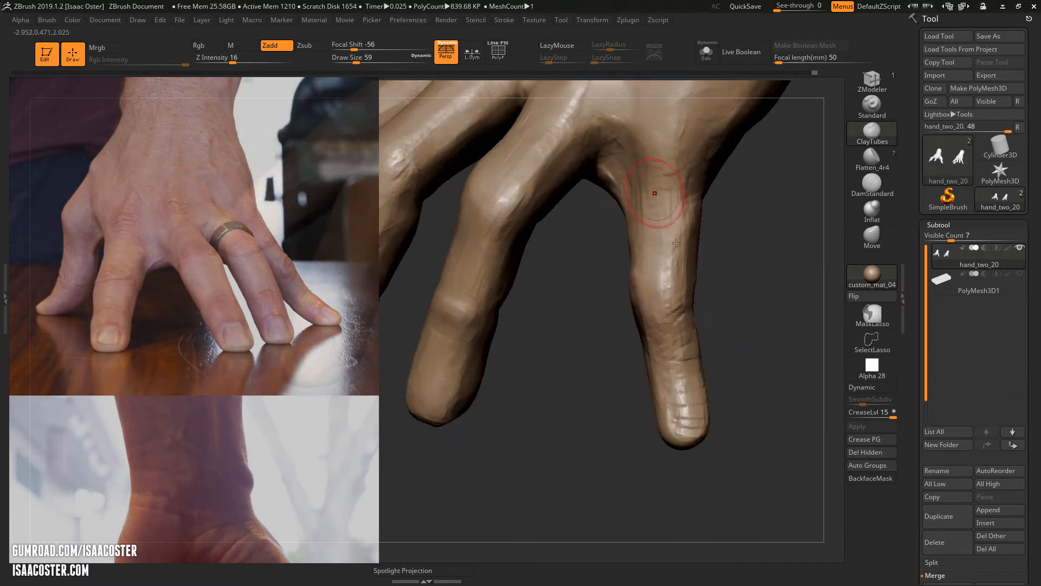
left_click_drag(678, 384, 683, 429)
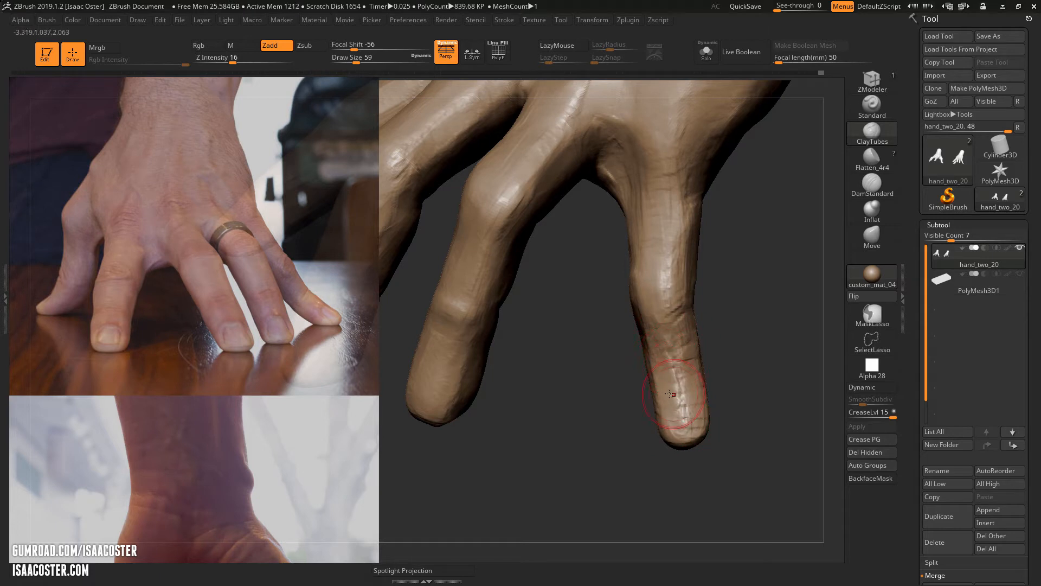
Reduce the ClayTubes draw size to 35 and refine the little finger's tip and joint forms
key("s")
left_click(657, 365)
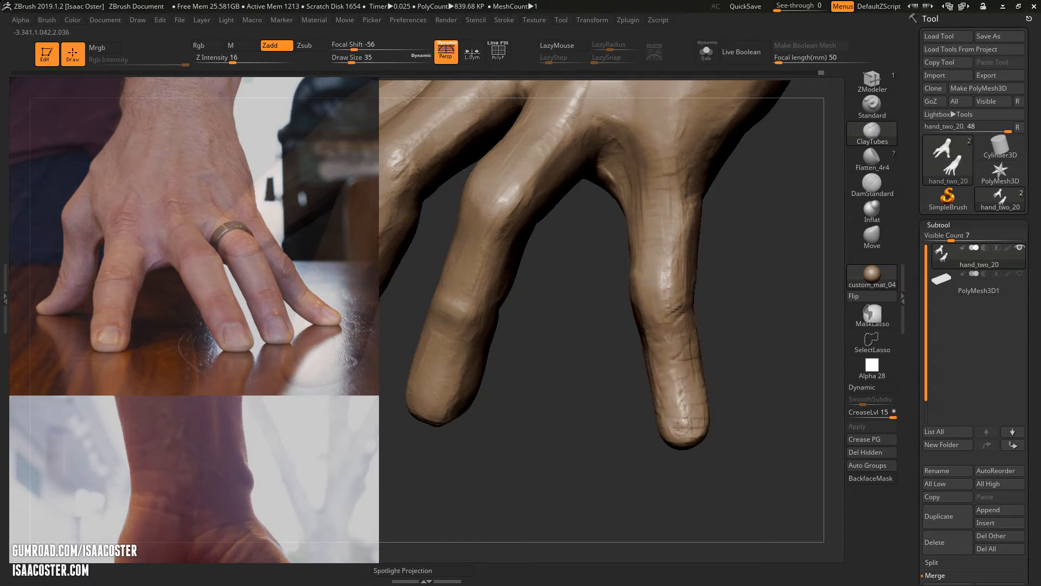
left_click_drag(678, 426, 686, 417)
mouse_move(728, 402)
left_mouse_down()
mouse_move(747, 391)
mouse_move(727, 386)
left_mouse_up()
mouse_move(607, 308)
left_mouse_down()
mouse_move(609, 317)
mouse_move(633, 279)
mouse_move(645, 279)
left_mouse_up()
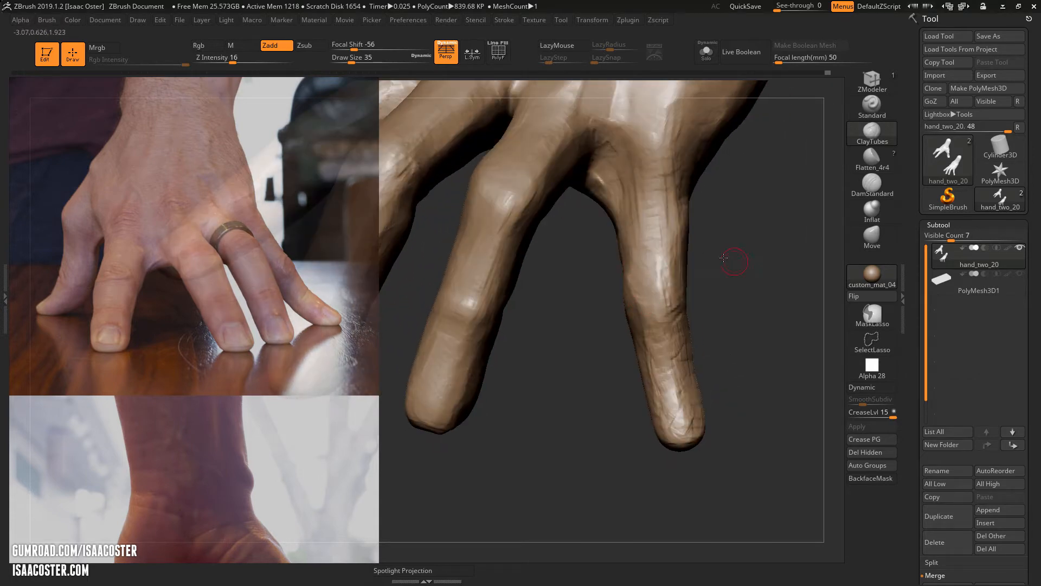
mouse_move(723, 258)
left_mouse_down()
mouse_move(733, 282)
mouse_move(721, 357)
mouse_move(683, 384)
mouse_move(636, 464)
mouse_move(650, 290)
left_mouse_up()
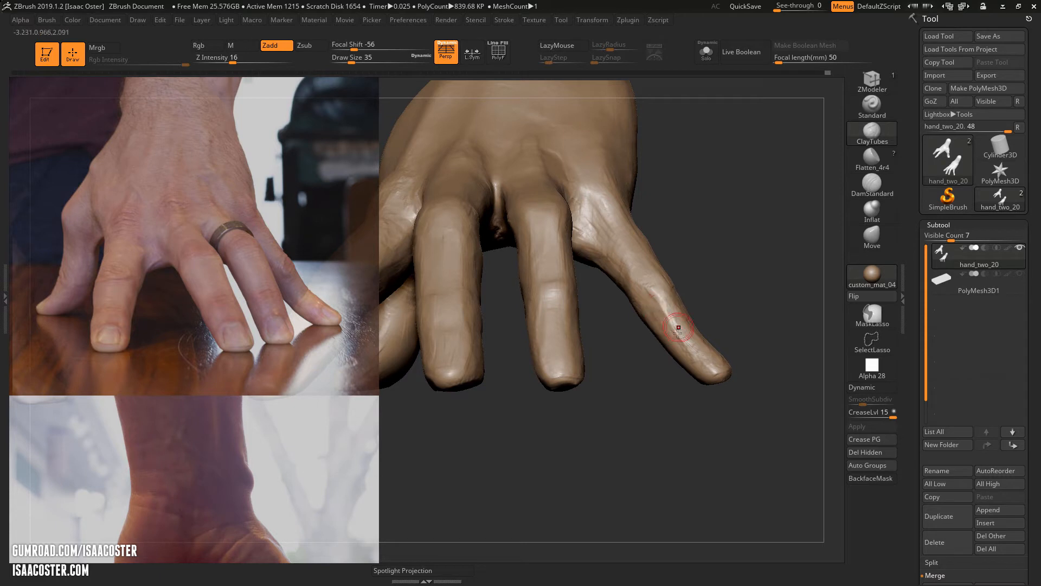
Flatten the planes along the little finger's segments and joints with the Flatten_4r4 brush at draw size 56
left_click(878, 164)
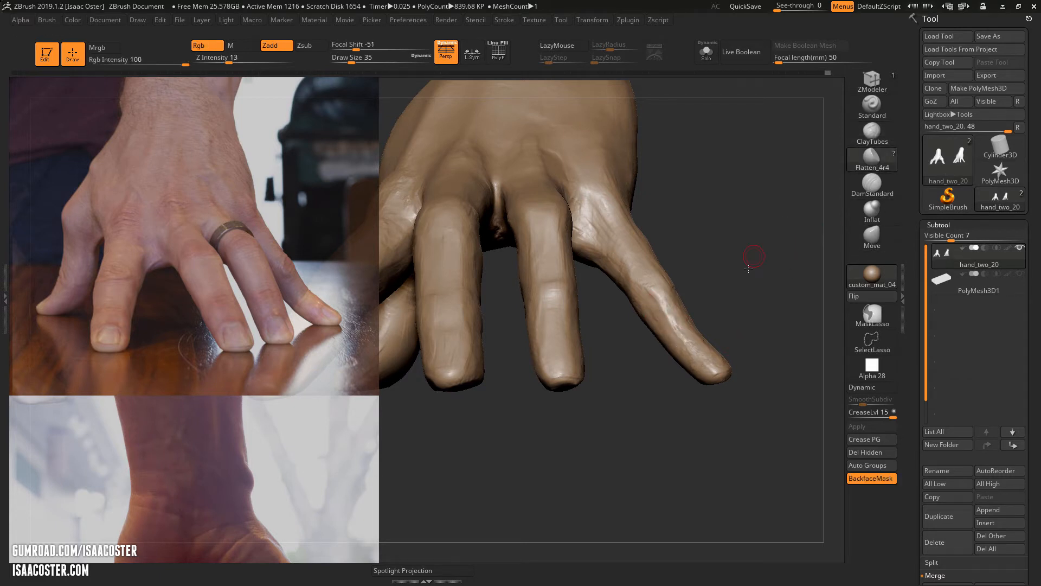
mouse_move(748, 262)
left_mouse_down()
mouse_move(717, 247)
mouse_move(705, 271)
left_mouse_up()
key("s")
left_click(678, 300)
key("s")
left_click(659, 299)
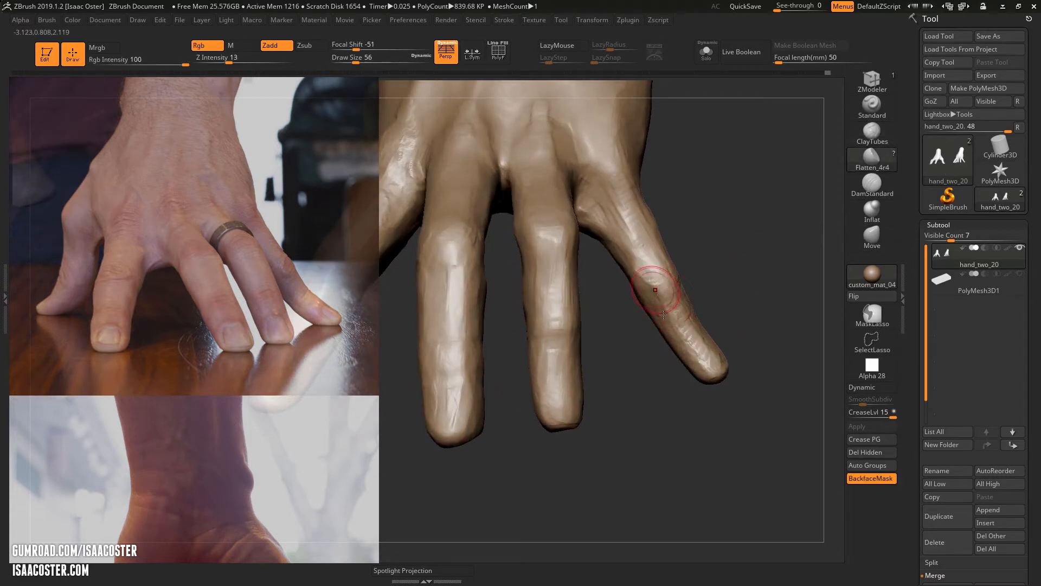
left_click_drag(703, 366, 683, 320)
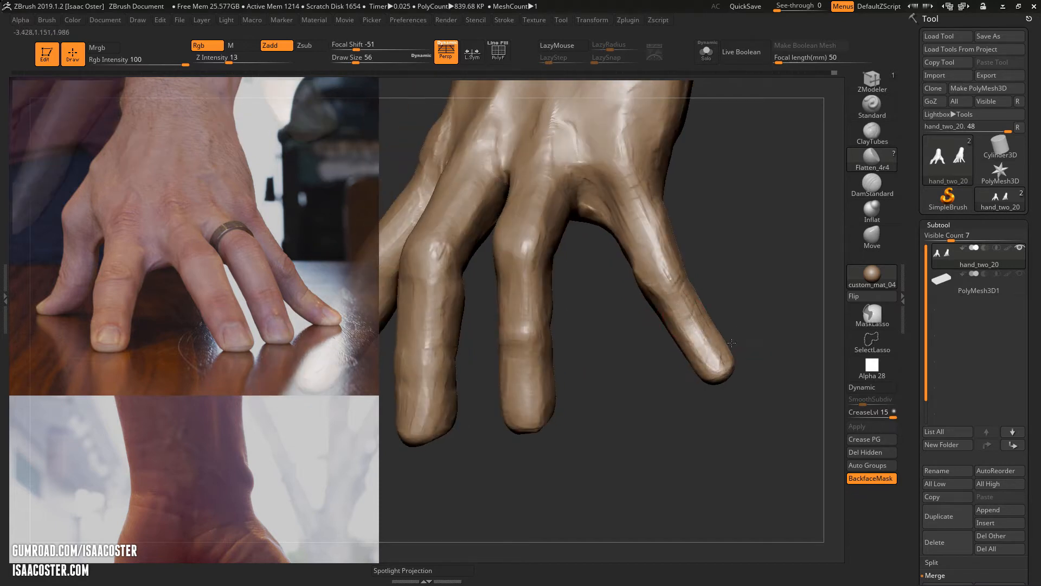
mouse_move(731, 343)
left_mouse_down()
mouse_move(711, 338)
mouse_move(672, 259)
left_mouse_up()
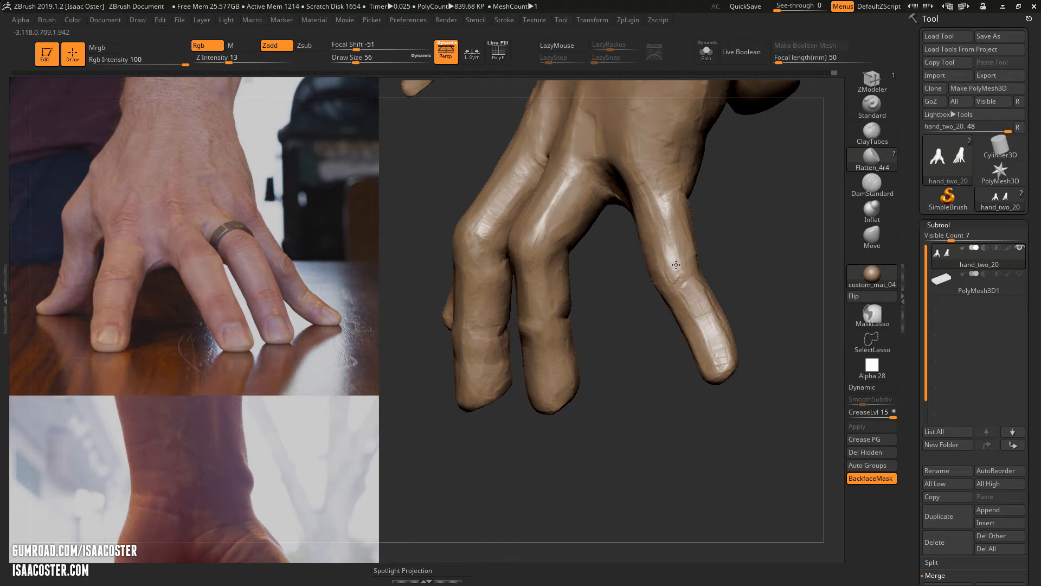
left_click_drag(690, 207, 666, 199)
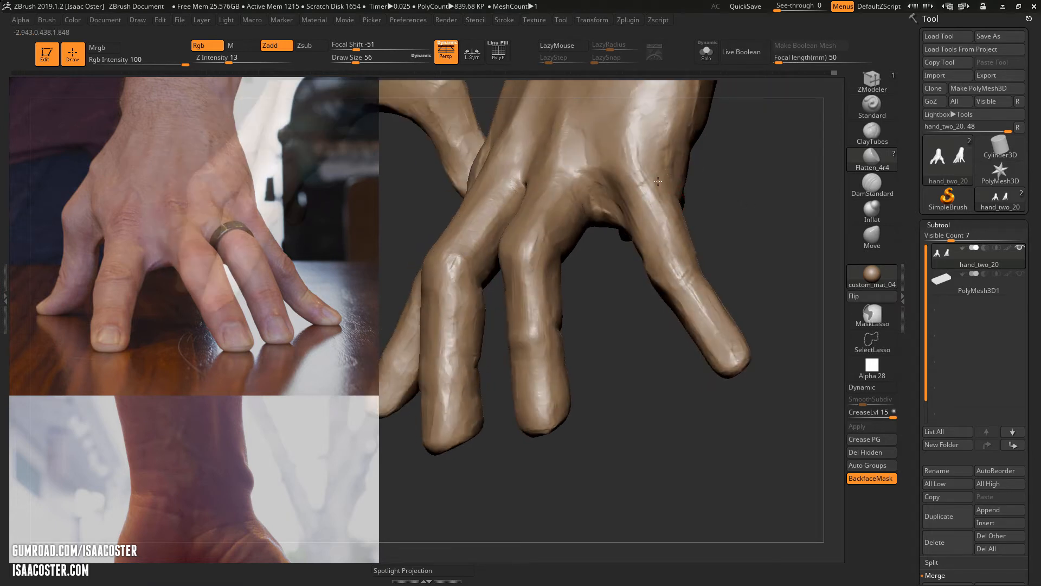
Flatten the webbing and knuckle area between the ring and little fingers with the Flatten_4r4 brush
right_click_drag(657, 180, 578, 204)
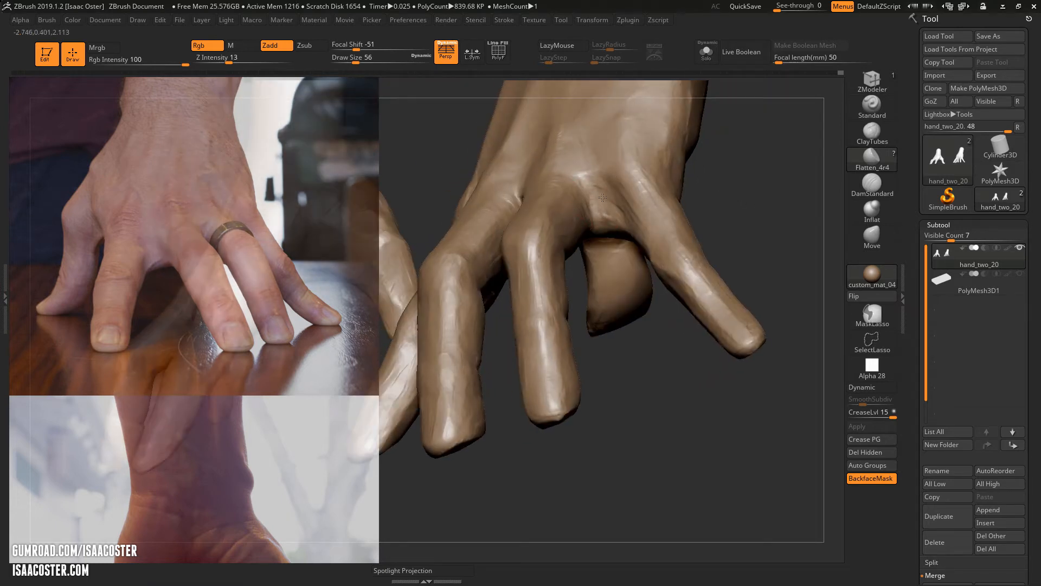
right_click_drag(633, 226, 581, 151)
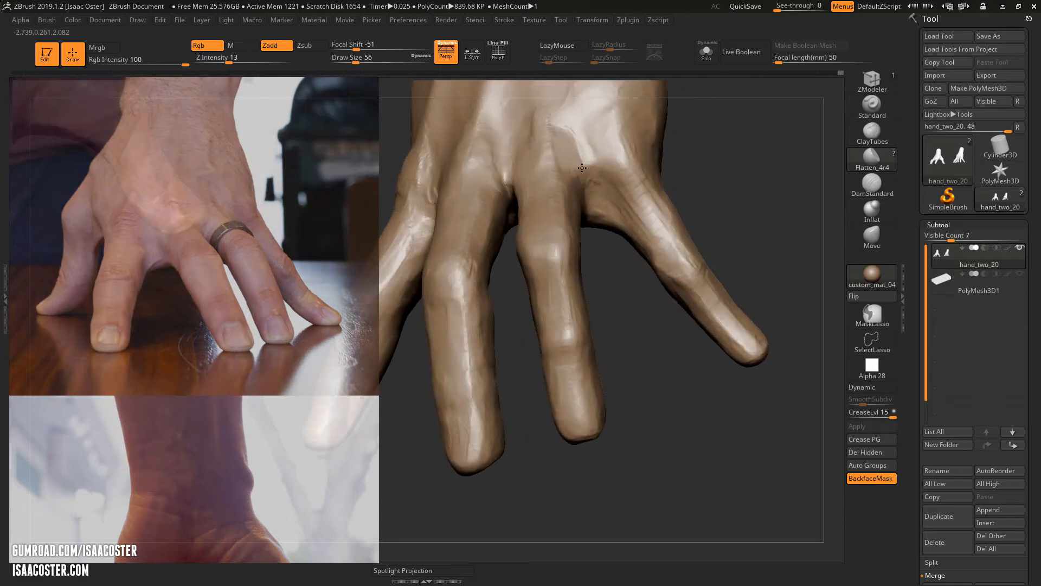
right_click_drag(744, 217, 675, 225)
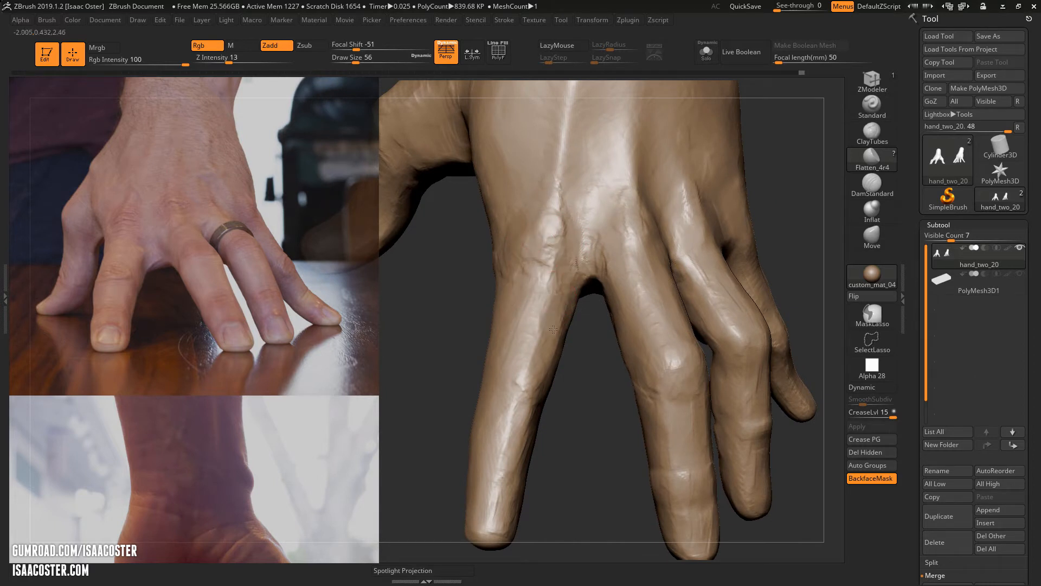
Drop the hand to a low subdivision level and mask everything around the index finger at draw size 234
mouse_move(553, 329)
right_mouse_down()
mouse_move(558, 454)
mouse_move(536, 468)
mouse_move(510, 384)
mouse_move(529, 495)
mouse_move(571, 469)
mouse_move(565, 435)
right_mouse_up()
key("s")
left_click_drag(673, 395, 687, 397)
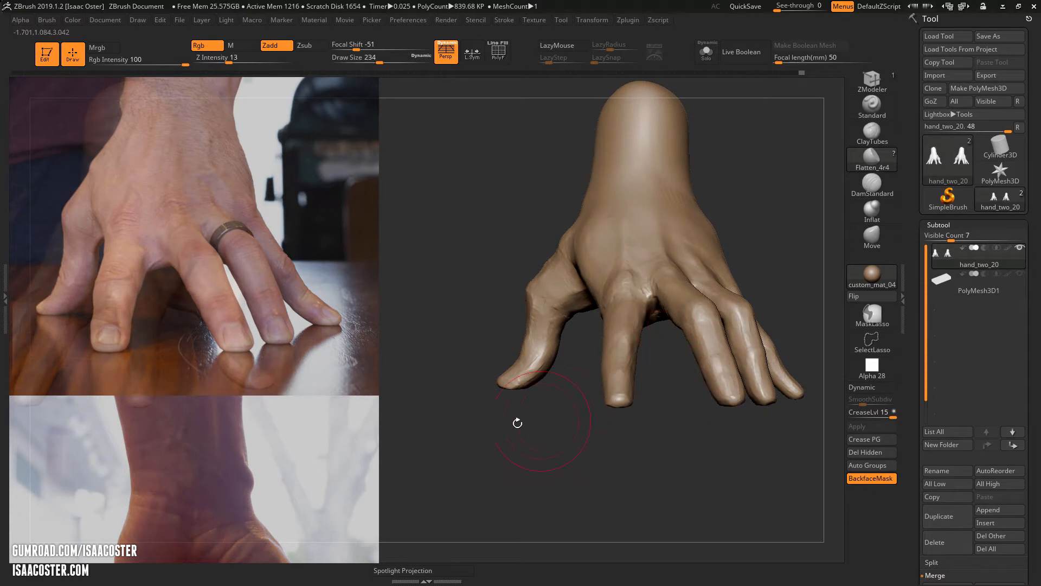
right_click_drag(537, 459, 513, 483)
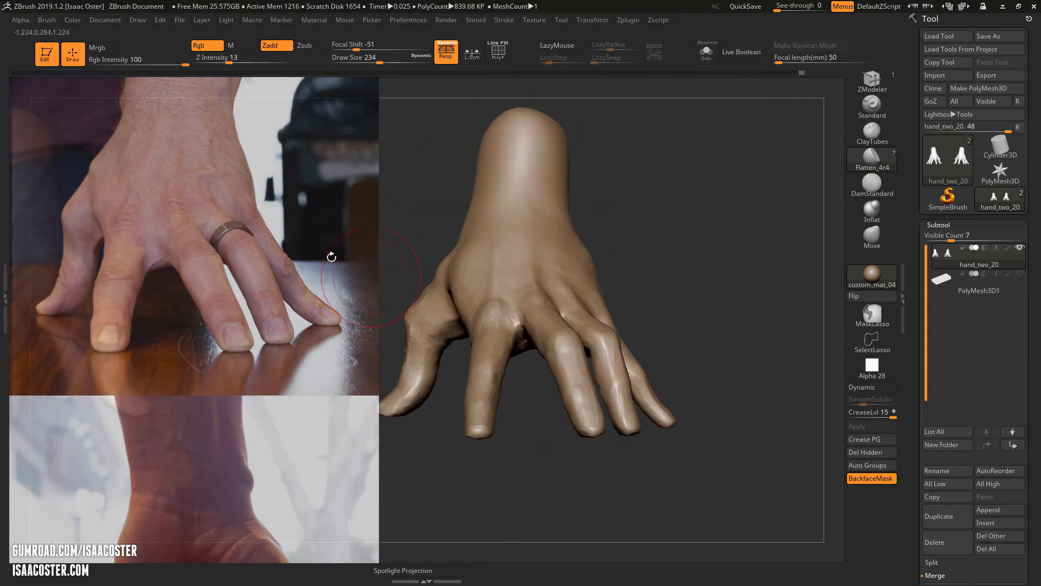
mouse_move(497, 532)
right_mouse_down()
mouse_move(564, 456)
mouse_move(553, 546)
mouse_move(544, 439)
mouse_move(505, 420)
right_mouse_up()
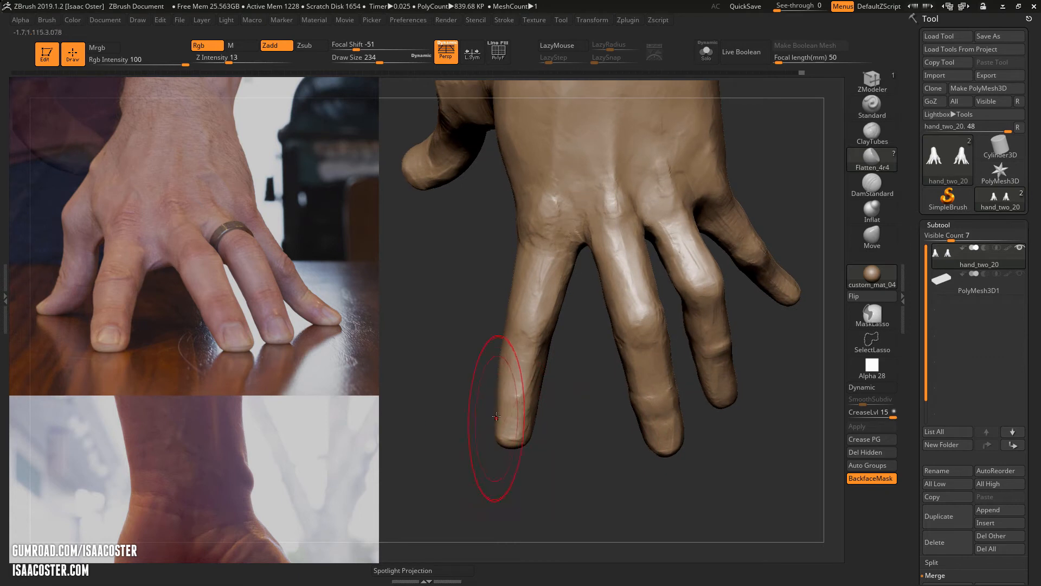
key("shift+d")
key("shift+f")
key("shift+f")
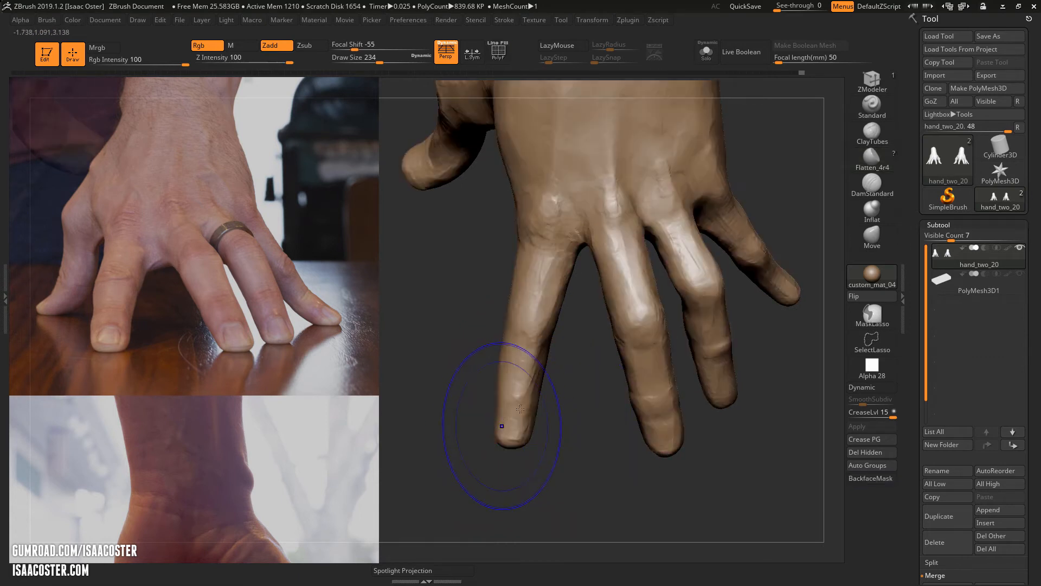
key("shift+d")
key("shift+d")
key("shift+d")
mouse_move(571, 421)
left_mouse_down("ctrl")
mouse_move(529, 487)
mouse_move(514, 446)
mouse_move(521, 384)
mouse_move(564, 217)
mouse_move(583, 213)
left_mouse_up("ctrl")
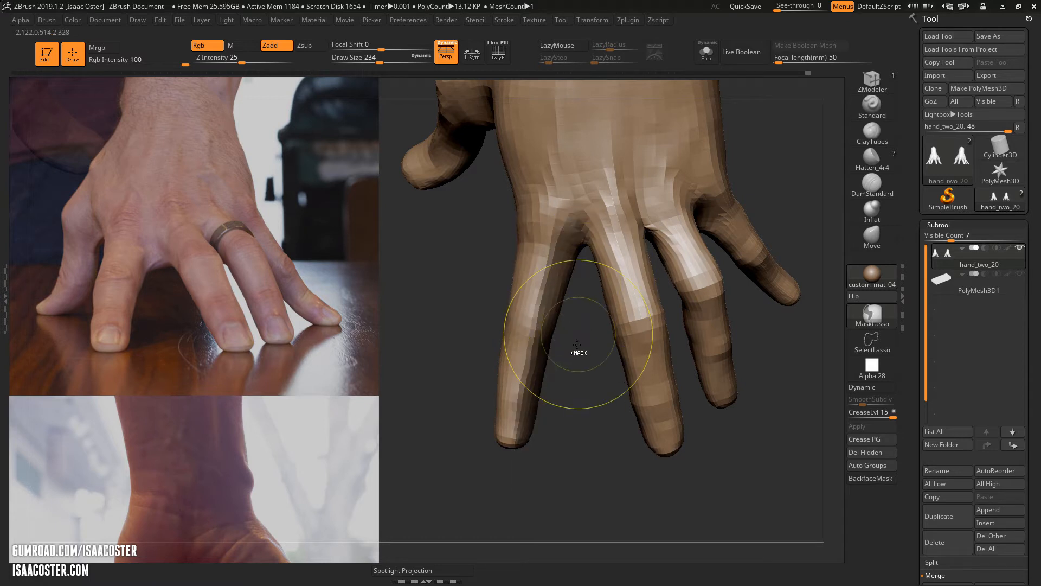
left_click(521, 331, "ctrl")
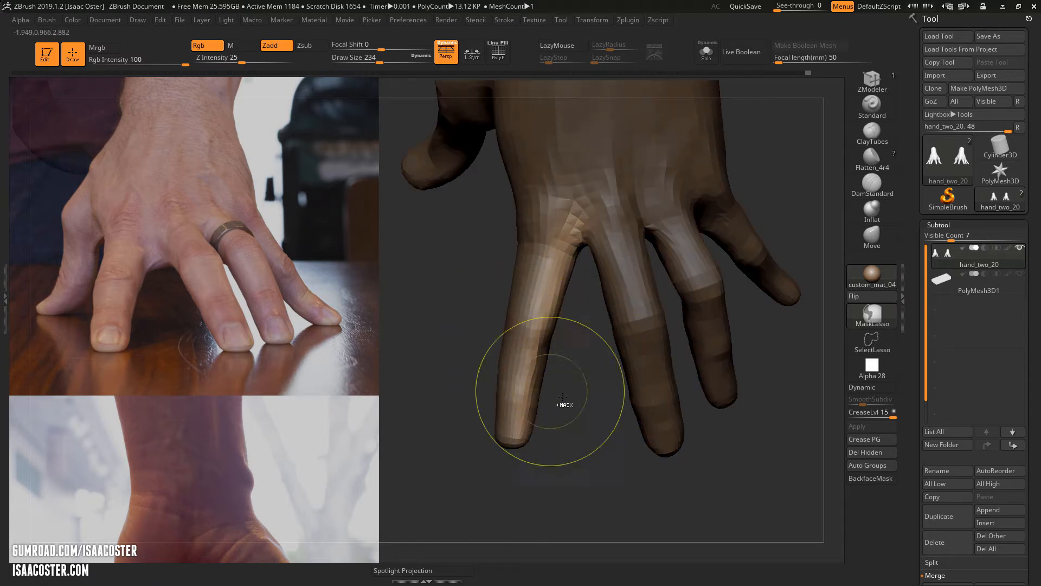
Adjust the index finger's inner contour with the Move brush and clear the mask
left_click(882, 243)
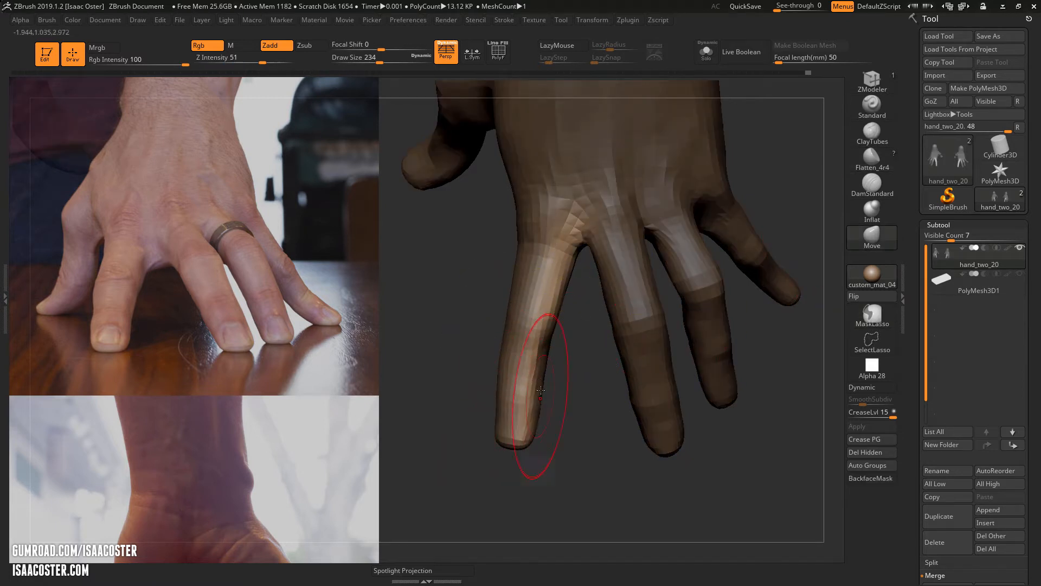
left_click_drag(544, 350, 551, 348)
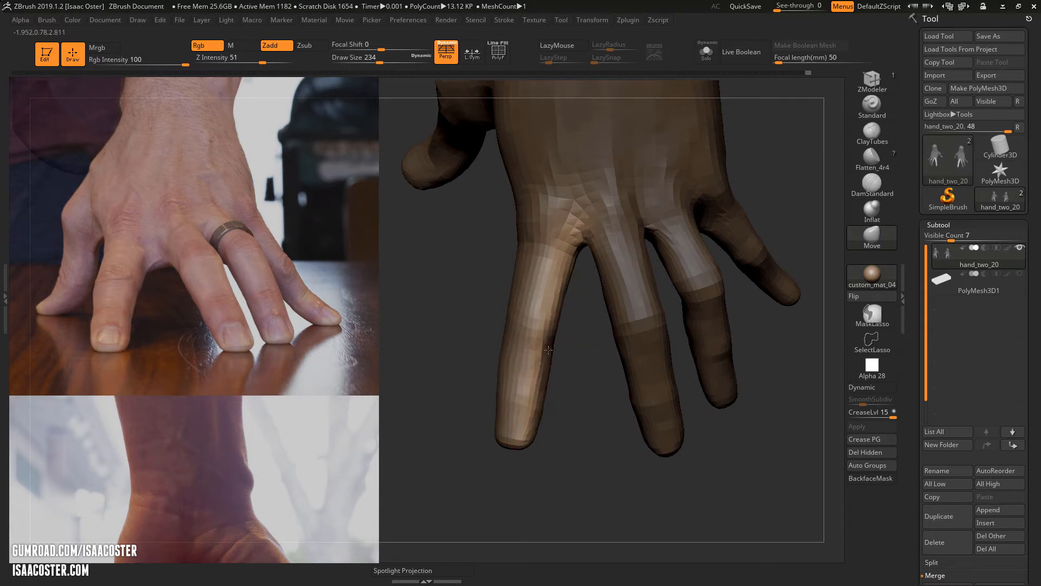
left_click_drag(553, 499, 558, 509, "ctrl")
Return the hand to its highest subdivision level and reduce the Move brush's draw size to 207
mouse_move(549, 503)
left_mouse_down()
mouse_move(565, 487)
mouse_move(548, 516)
mouse_move(597, 497)
left_mouse_up()
key("d")
key("s")
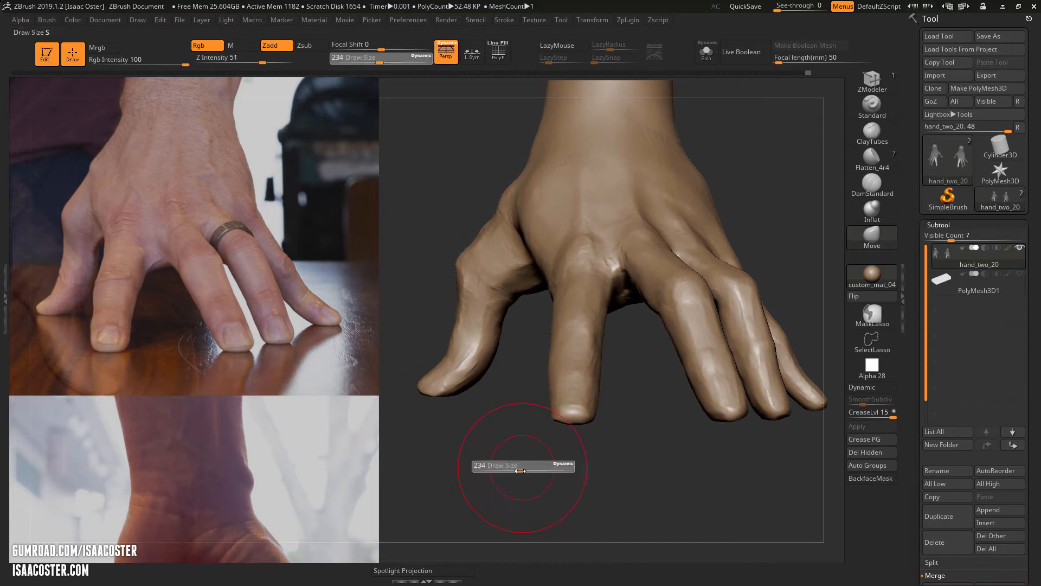
left_click_drag(523, 466, 514, 467)
key("d")
key("d")
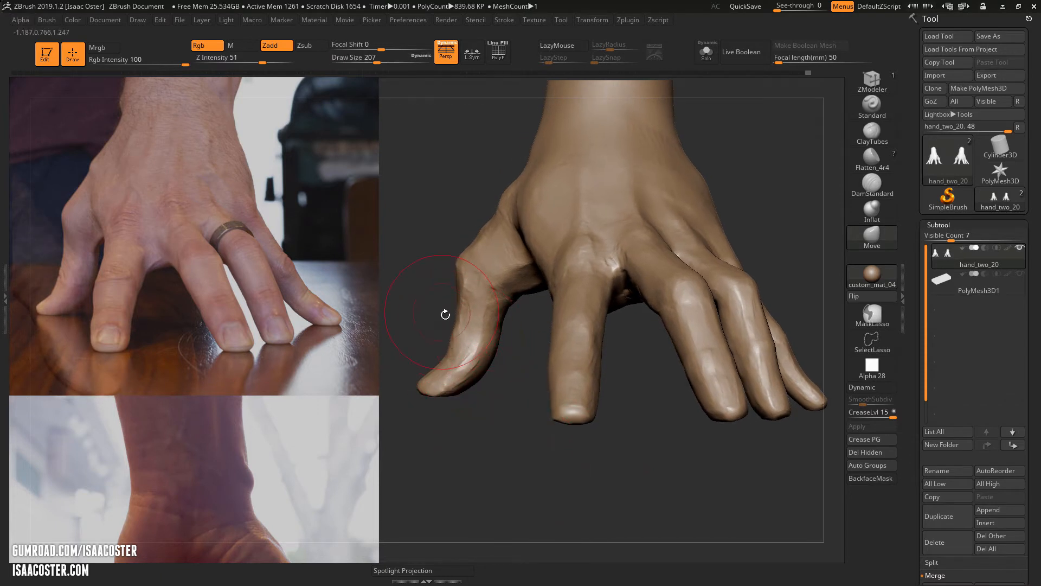
Reshape the thumb's outer contour around its knuckle with the Move brush at draw size 112
key("s")
left_click_drag(443, 326, 442, 326)
left_click_drag(455, 265, 472, 259)
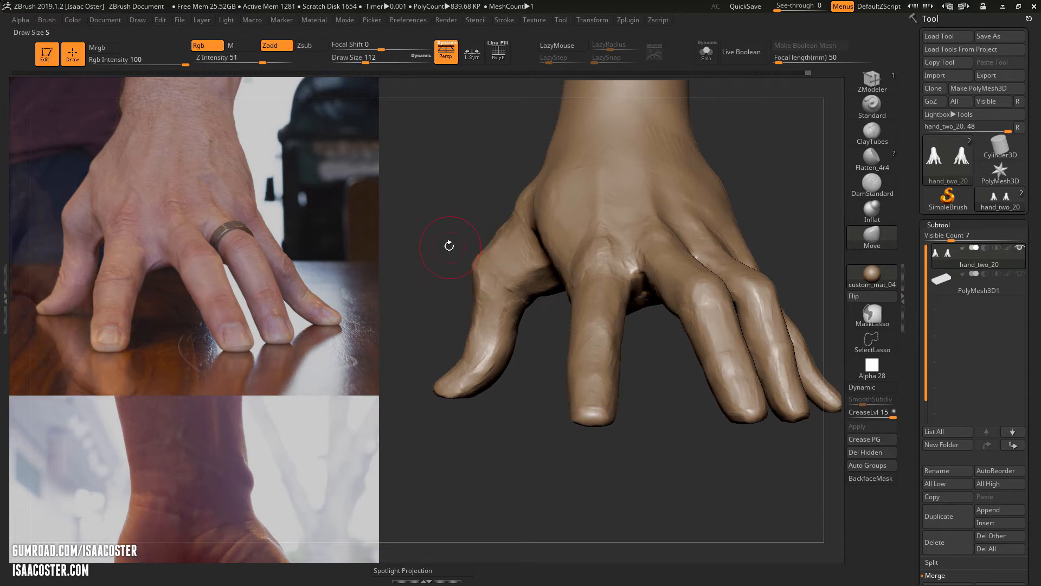
left_click_drag(470, 200, 445, 228)
mouse_move(466, 261)
left_mouse_down()
mouse_move(508, 293)
mouse_move(474, 315)
left_mouse_up()
Build up volume on the thumb's base and knuckle with ClayTubes at draw size 87
left_click(872, 131)
mouse_move(464, 232)
left_mouse_down()
mouse_move(500, 278)
mouse_move(513, 273)
left_mouse_up()
left_click_drag(537, 347, 505, 306)
mouse_move(509, 262)
left_mouse_down()
mouse_move(514, 282)
mouse_move(508, 275)
left_mouse_up()
mouse_move(474, 226)
left_mouse_down()
mouse_move(501, 231)
mouse_move(502, 258)
mouse_move(549, 238)
left_mouse_up()
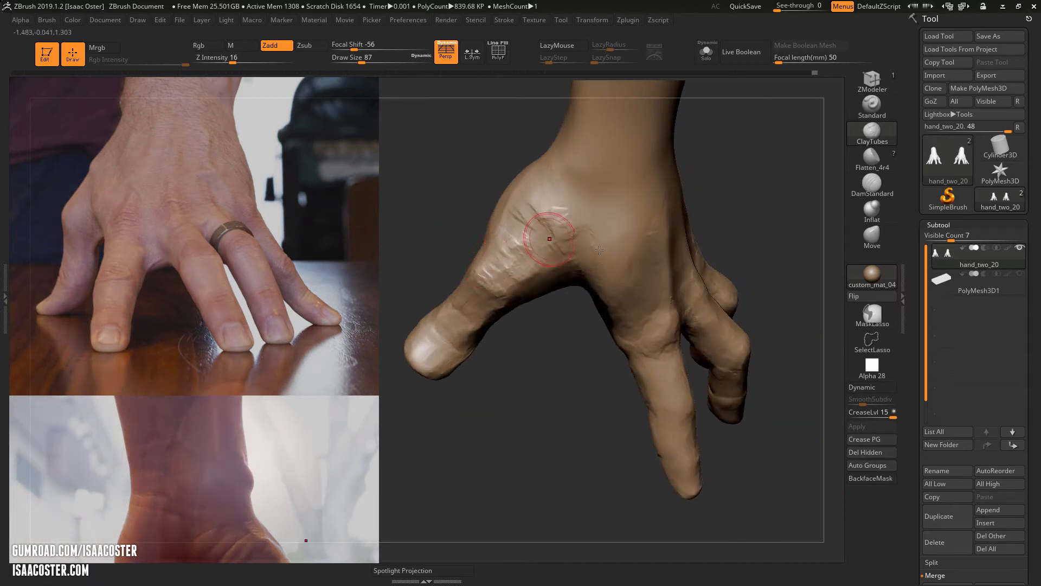
Flatten the clay strokes on the thumb's base and knuckle with Flatten_4r4 at draw size 87
left_click(871, 157)
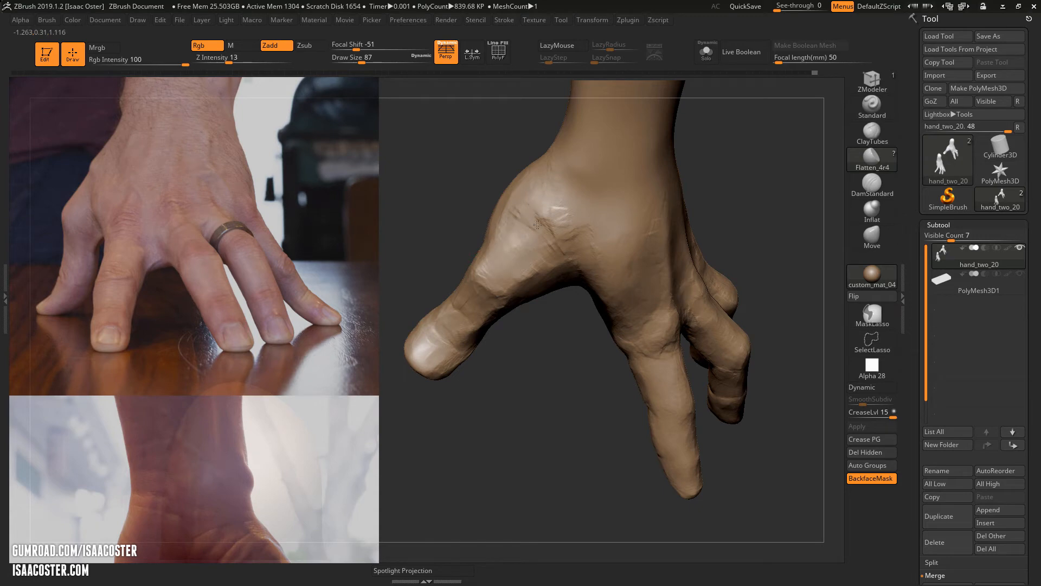
left_click_drag(540, 299, 518, 287)
left_click_drag(558, 245, 526, 260)
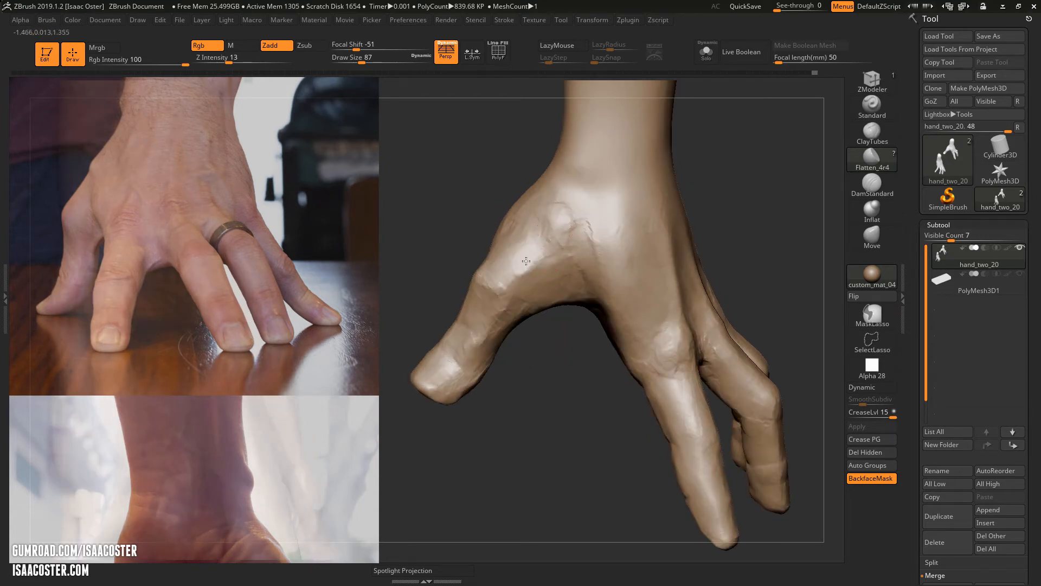
left_click_drag(481, 291, 486, 292)
left_click_drag(505, 342, 503, 298)
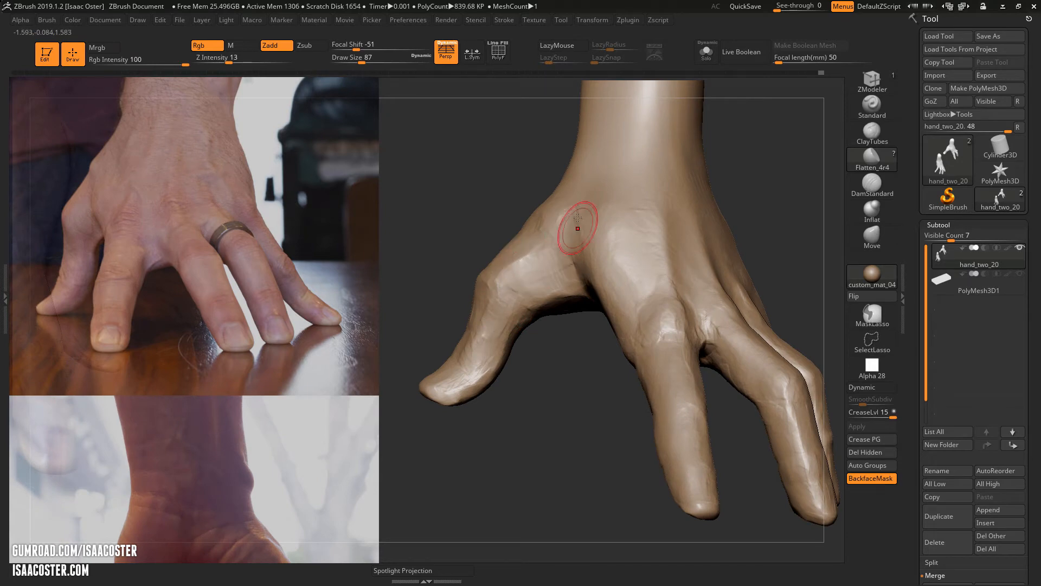
Refine the planes at the thumb base and index knuckle with Flatten_4r4, reducing the draw size to 68
left_click_drag(579, 394, 545, 379)
left_click_drag(530, 210, 538, 221)
left_click_drag(552, 347, 564, 353)
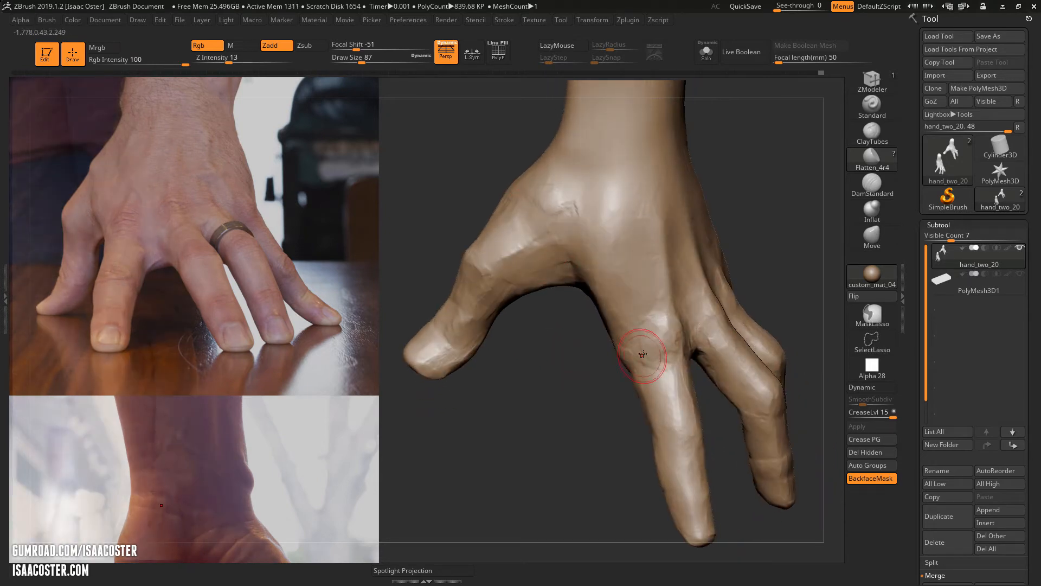
left_click_drag(651, 325, 639, 329)
mouse_move(574, 402)
left_mouse_down()
mouse_move(700, 287)
mouse_move(639, 293)
mouse_move(516, 353)
mouse_move(464, 296)
left_mouse_up()
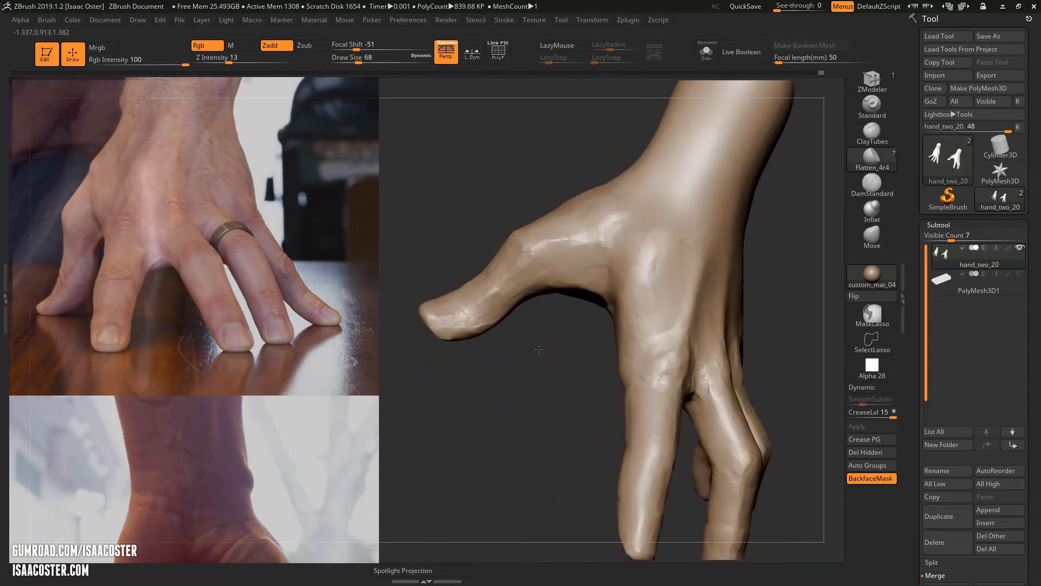
Flatten the planes along the thumb's outer segments toward the tip with Flatten_4r4 at draw size 54
mouse_move(640, 303)
left_mouse_down()
mouse_move(625, 360)
mouse_move(590, 411)
left_mouse_up()
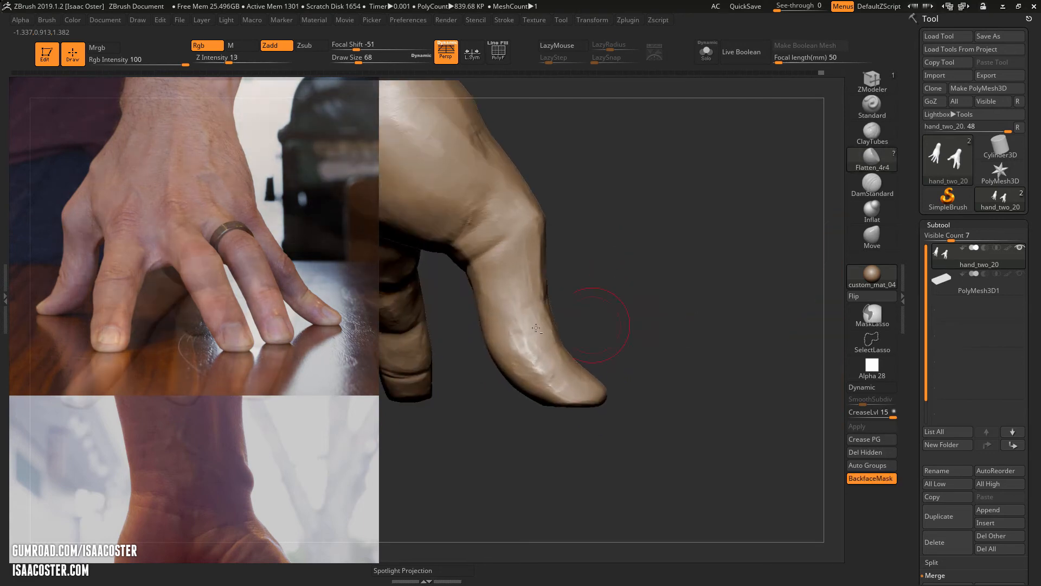
mouse_move(526, 361)
left_mouse_down()
mouse_move(538, 374)
mouse_move(534, 358)
mouse_move(539, 373)
mouse_move(508, 367)
left_mouse_up()
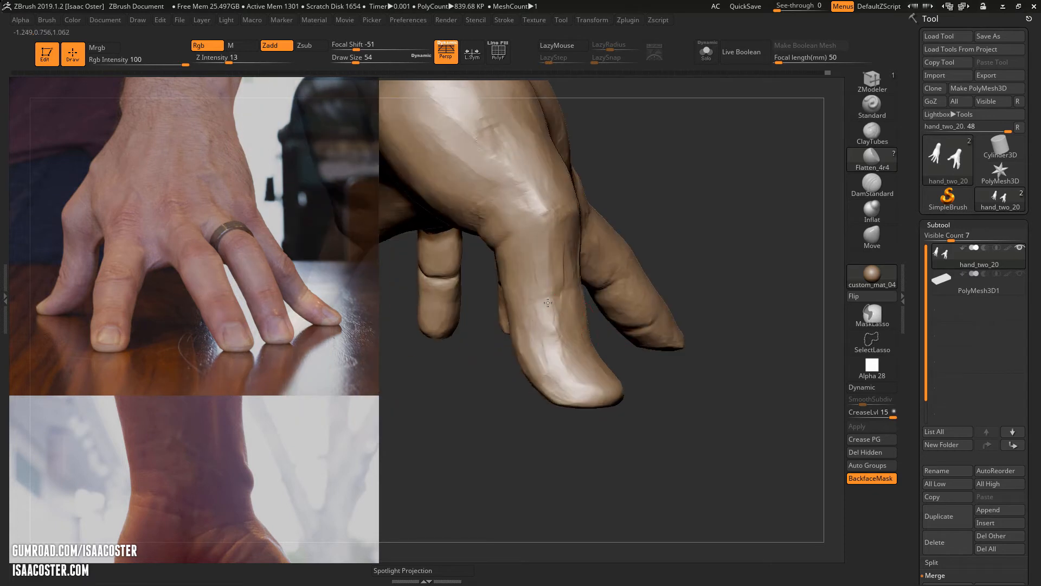
mouse_move(547, 303)
left_mouse_down()
mouse_move(552, 332)
mouse_move(558, 325)
left_mouse_up()
left_click_drag(597, 357, 573, 384)
left_click_drag(658, 362, 661, 416)
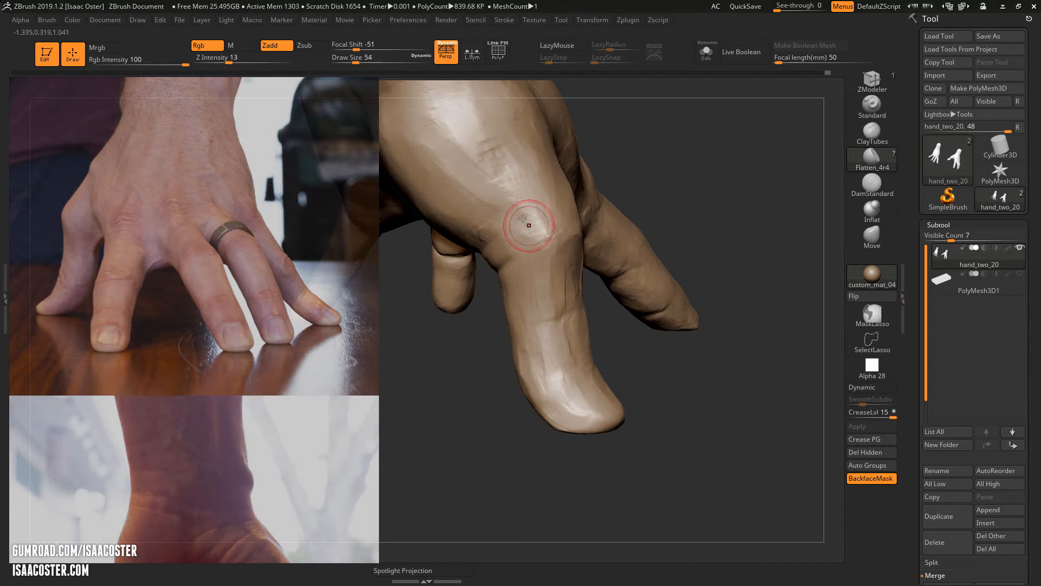
Flatten the back of the thumb from its base across the knuckle with Flatten_4r4 at draw size 54
mouse_move(530, 226)
left_mouse_down()
mouse_move(534, 238)
mouse_move(543, 231)
left_mouse_up()
mouse_move(638, 371)
left_mouse_down()
mouse_move(634, 379)
mouse_move(589, 344)
left_mouse_up()
left_click_drag(532, 227, 514, 216)
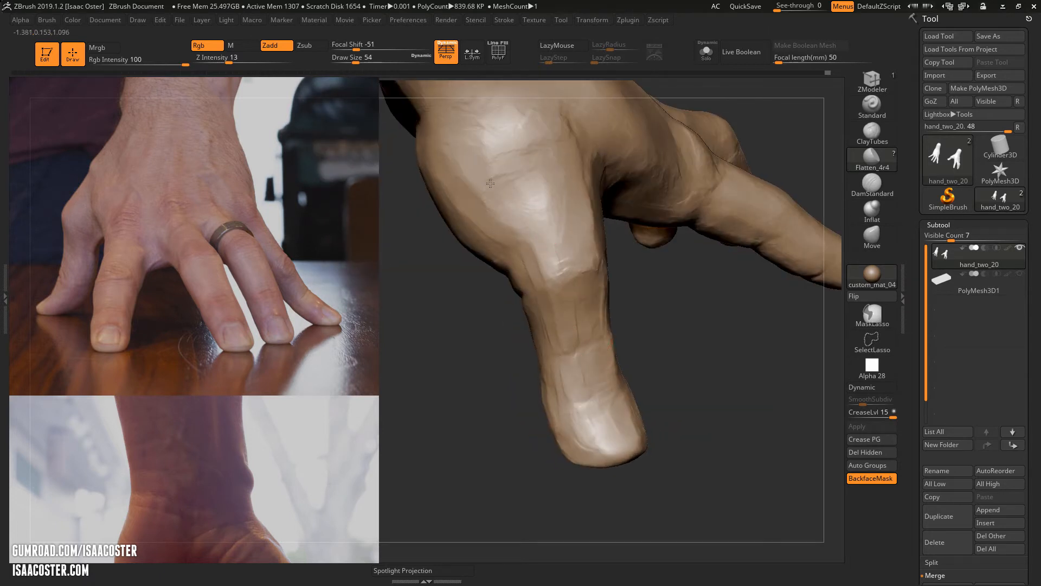
mouse_move(618, 304)
left_mouse_down()
mouse_move(641, 330)
mouse_move(586, 277)
left_mouse_up()
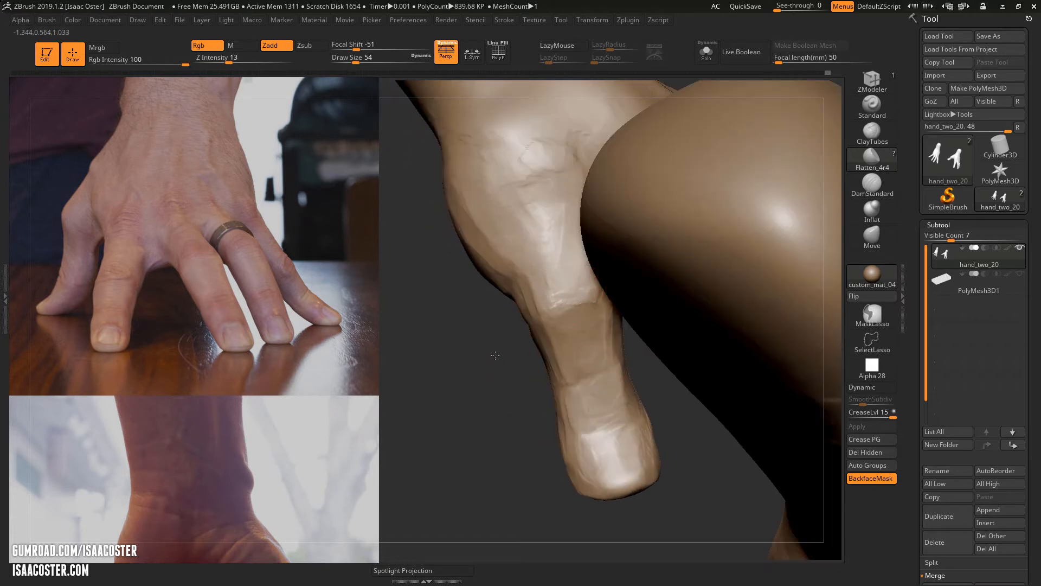
mouse_move(495, 355)
left_mouse_down()
mouse_move(564, 327)
mouse_move(564, 315)
left_mouse_up()
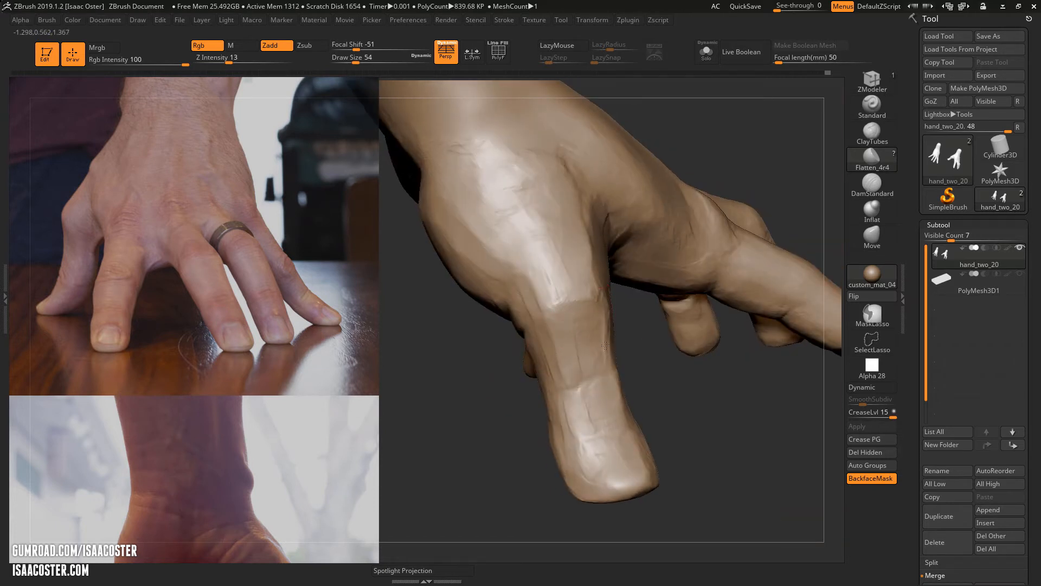
left_click_drag(605, 346, 572, 353)
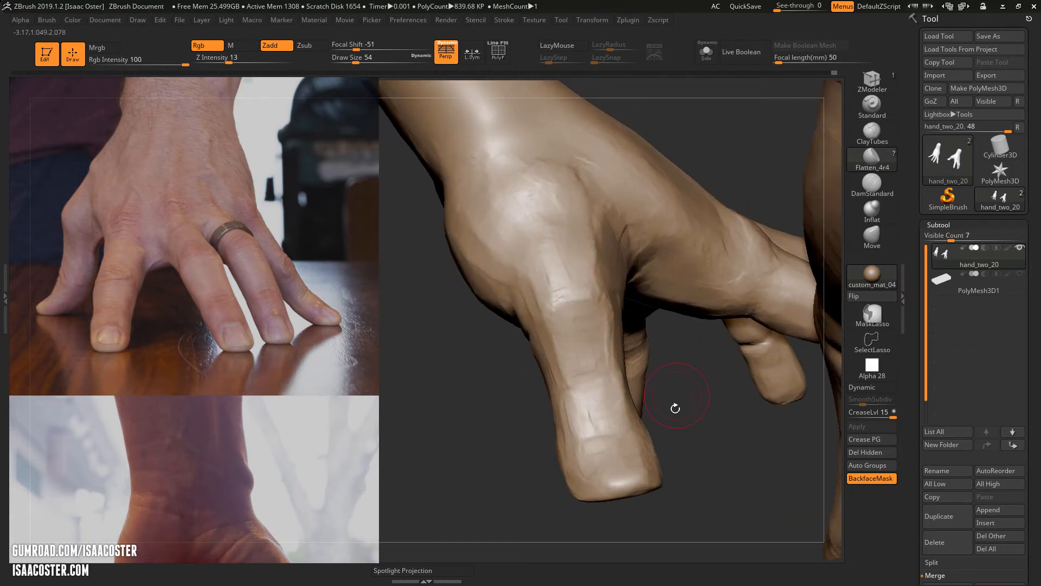
Refine the thumb's inner side and knuckle planes with Flatten_4r4 and compare the overall hand with the reference
left_click_drag(676, 408, 608, 303)
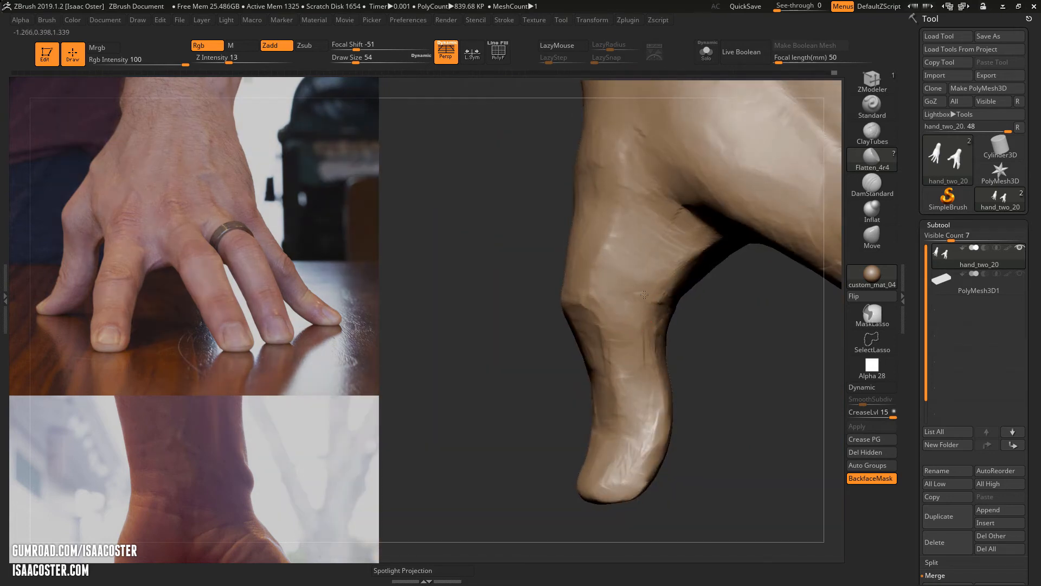
mouse_move(714, 355)
left_mouse_down()
mouse_move(564, 316)
mouse_move(532, 328)
mouse_move(529, 342)
left_mouse_up()
left_click_drag(545, 293, 540, 311)
mouse_move(699, 483)
left_mouse_down("shift")
mouse_move(643, 519)
mouse_move(599, 472)
mouse_move(583, 377)
mouse_move(593, 391)
left_mouse_up("shift")
mouse_move(553, 438)
left_mouse_down()
mouse_move(515, 460)
mouse_move(575, 429)
left_mouse_up()
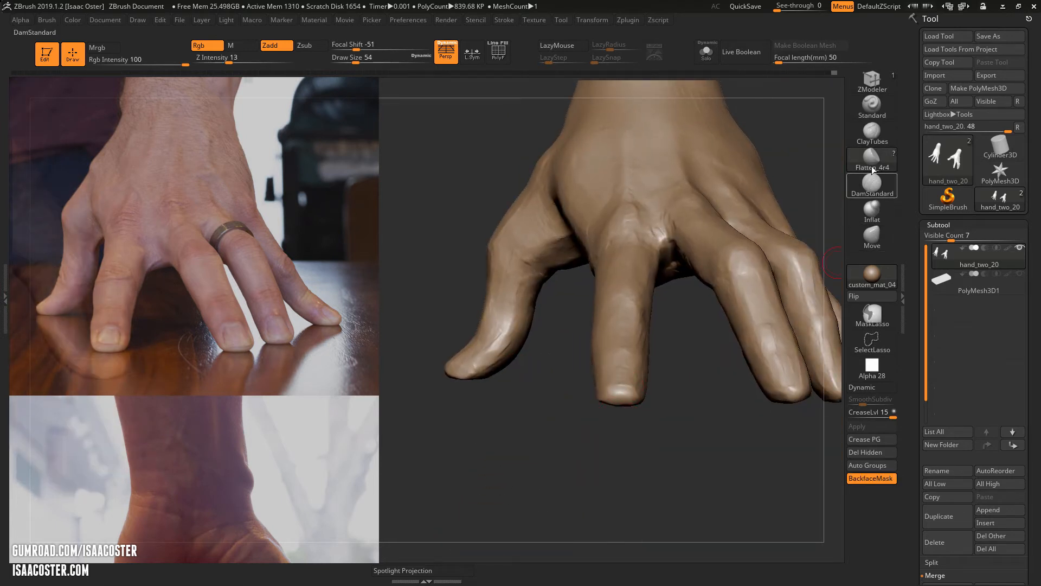
Reshape the index finger with the Move brush at draw size 108 to match the reference photo
left_click(872, 132)
left_click(872, 236)
key("s")
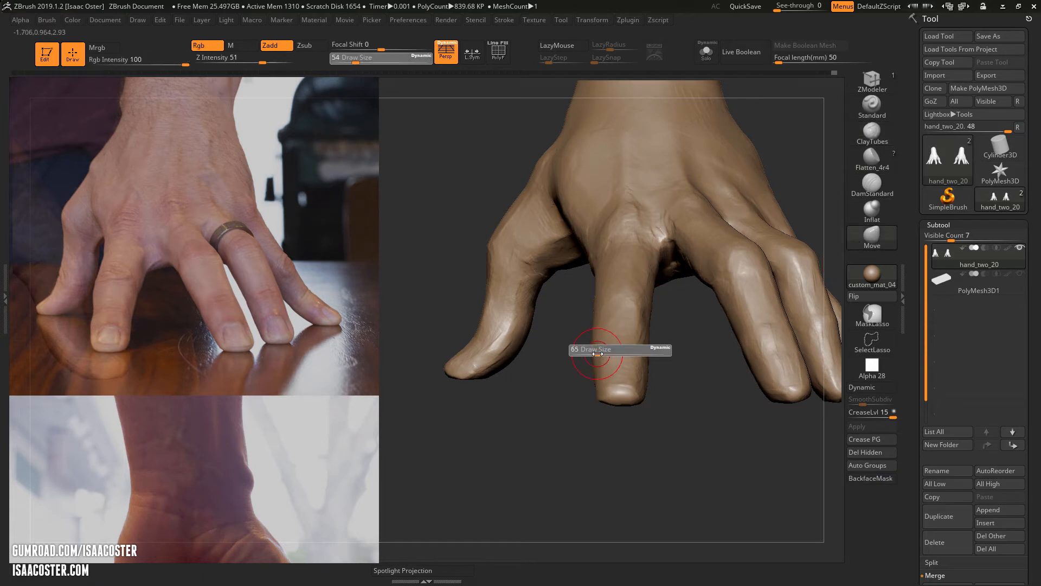
mouse_move(597, 353)
left_mouse_down()
mouse_move(571, 360)
mouse_move(574, 392)
left_mouse_up()
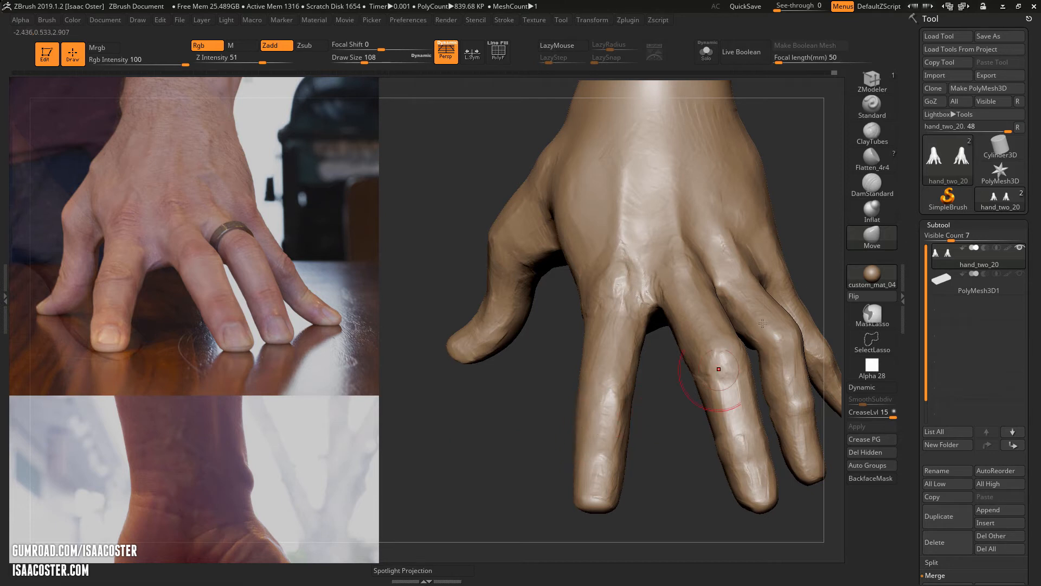
Build up the index finger's segments and middle joint with ClayTubes at draw size 49
left_click(872, 133)
key("[")
left_click_drag(536, 436, 678, 426)
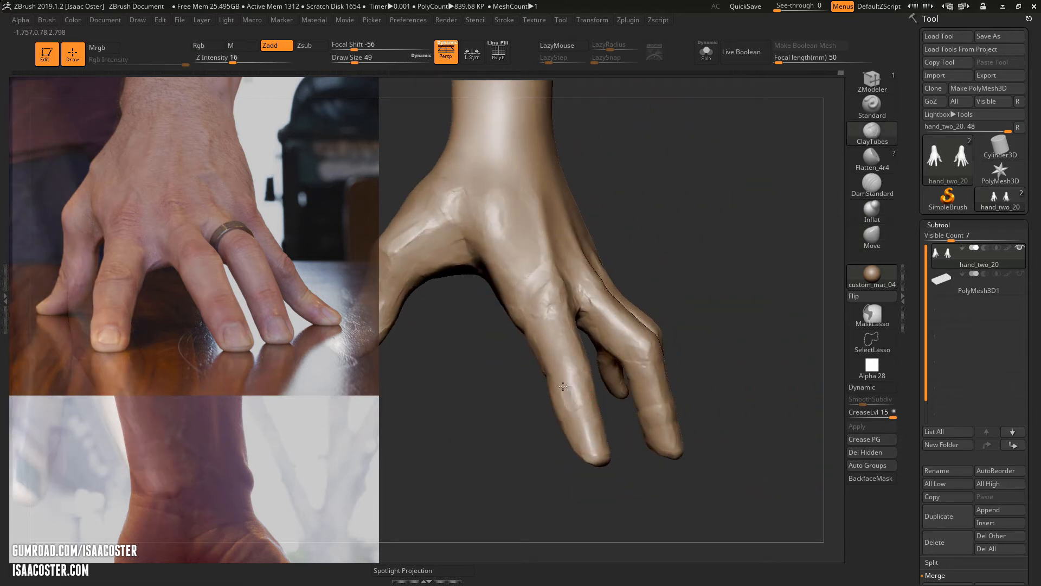
left_click_drag(477, 428, 468, 359)
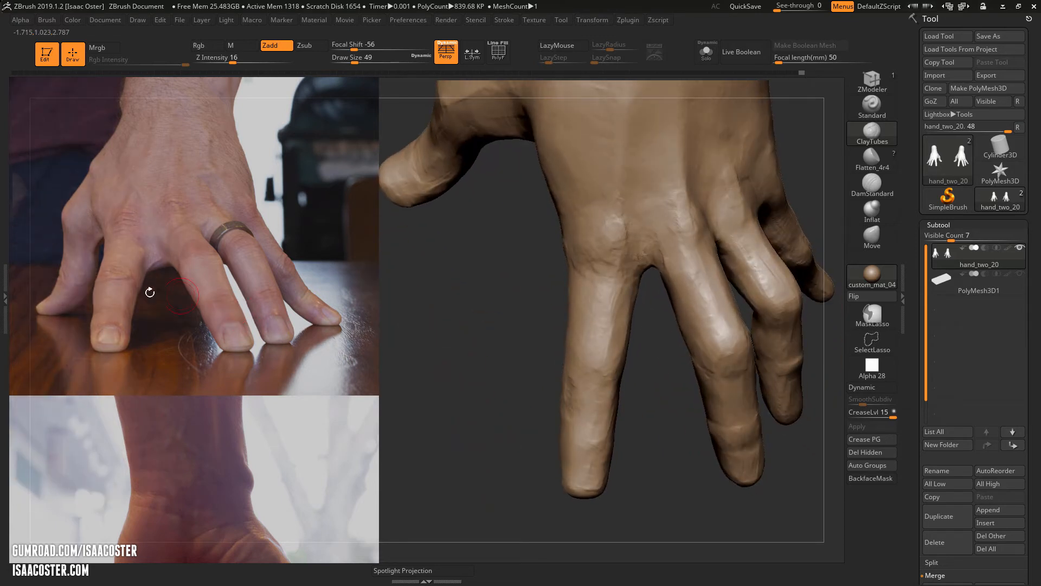
mouse_move(529, 416)
left_mouse_down()
mouse_move(562, 401)
mouse_move(604, 441)
mouse_move(630, 488)
mouse_move(581, 477)
mouse_move(597, 483)
mouse_move(542, 367)
left_mouse_up()
left_click_drag(414, 418, 563, 399)
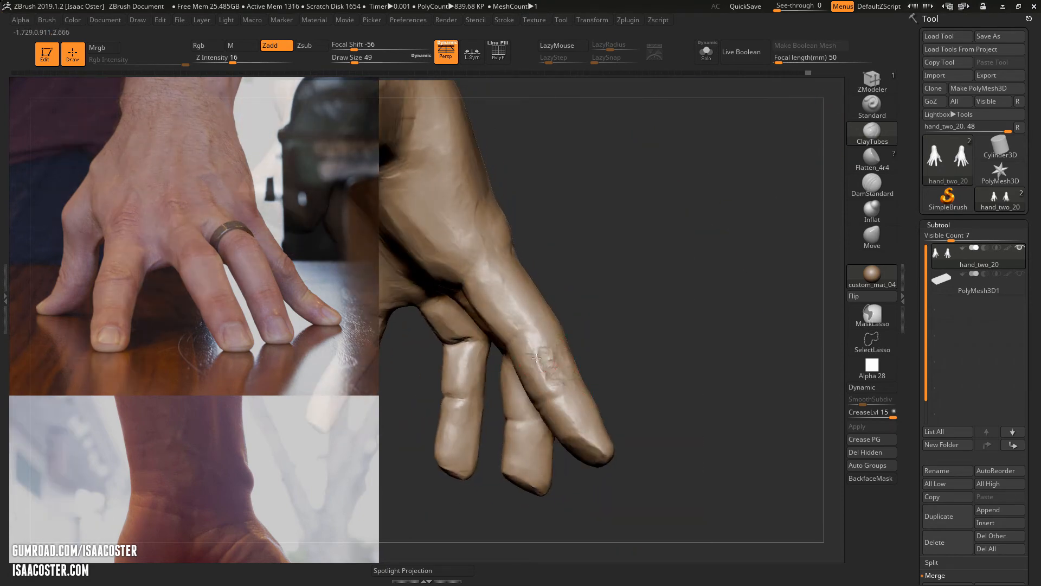
left_click_drag(536, 358, 537, 369)
left_click_drag(633, 367, 530, 371)
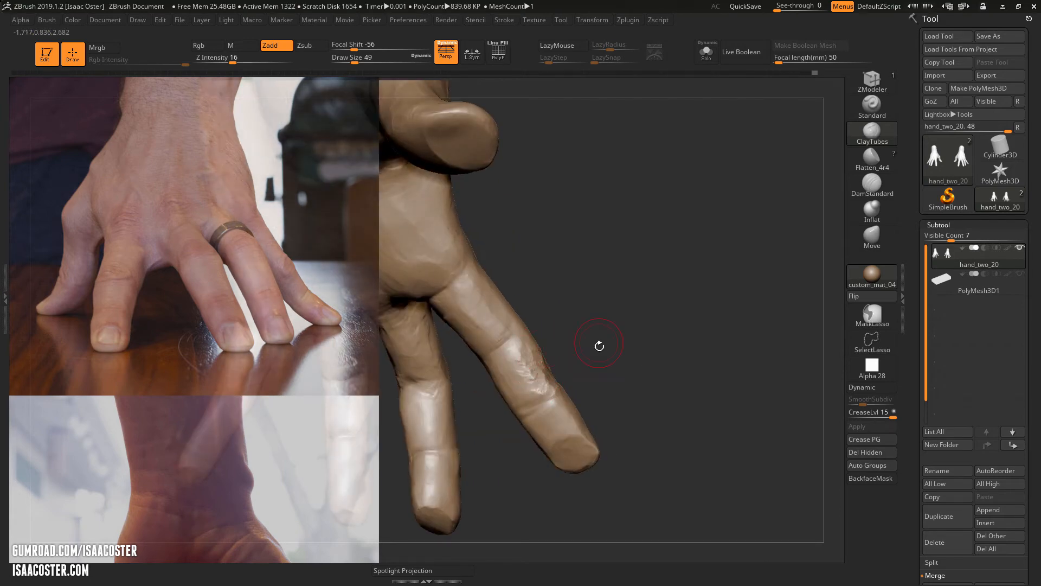
Add ClayTubes volume along the index finger toward its tip, checking the form from the front and underside
left_click_drag(599, 345, 439, 447)
left_click_drag(572, 488, 594, 501)
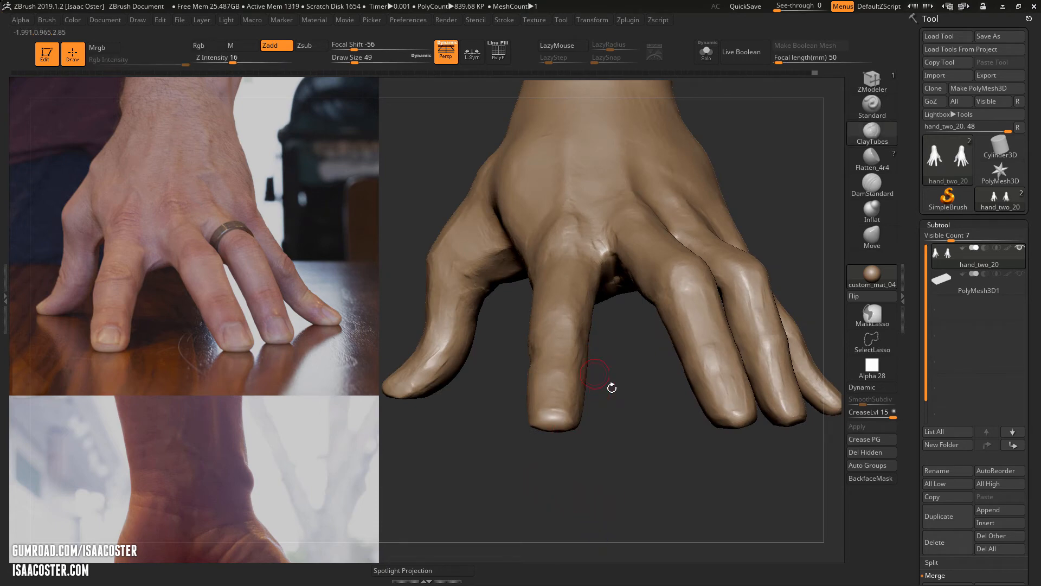
left_click_drag(611, 387, 557, 353)
left_click_drag(498, 275, 477, 298)
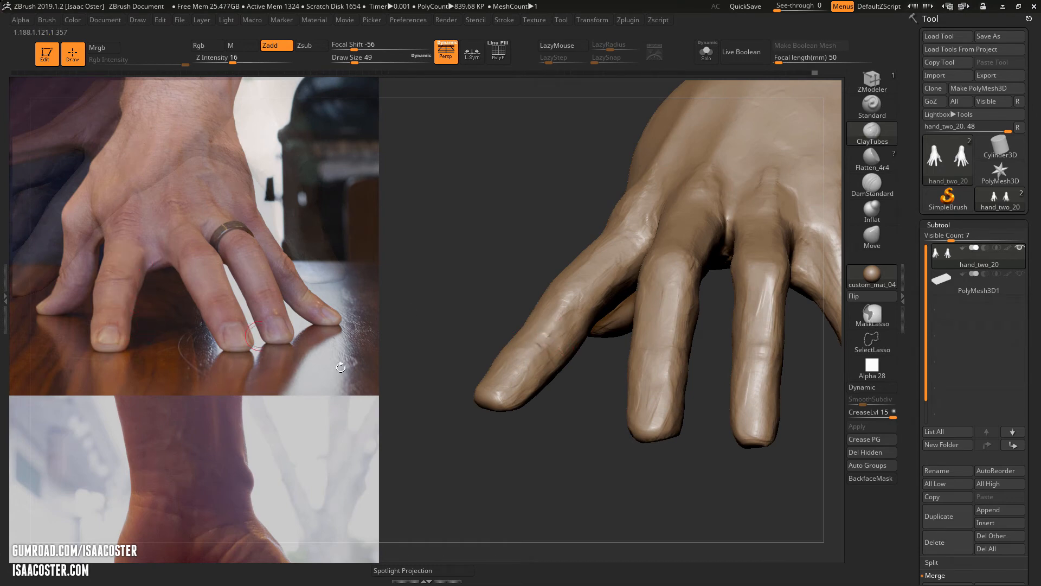
left_click_drag(582, 417, 537, 374)
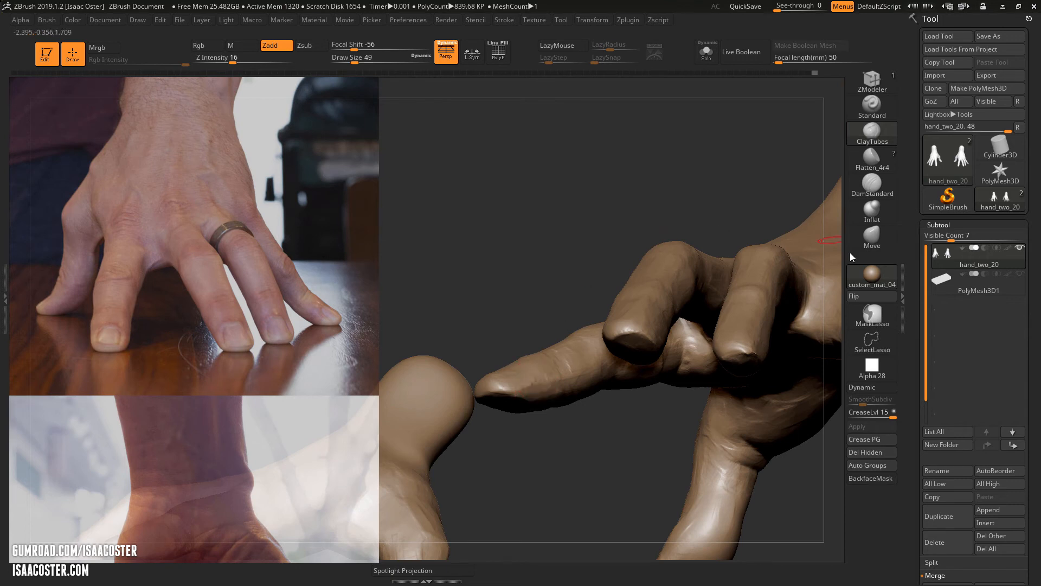
Flatten the planes on the side and back of the index finger with Flatten_4r4 at draw size 49
left_click(871, 157)
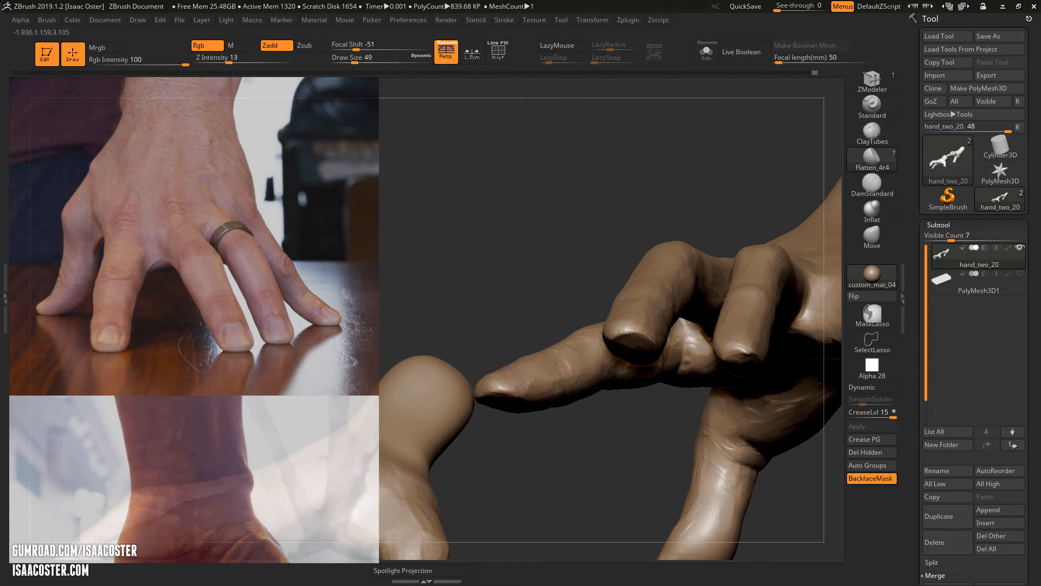
mouse_move(540, 323)
left_mouse_down()
mouse_move(558, 374)
mouse_move(586, 303)
mouse_move(571, 329)
left_mouse_up()
right_click_drag(588, 320, 527, 351)
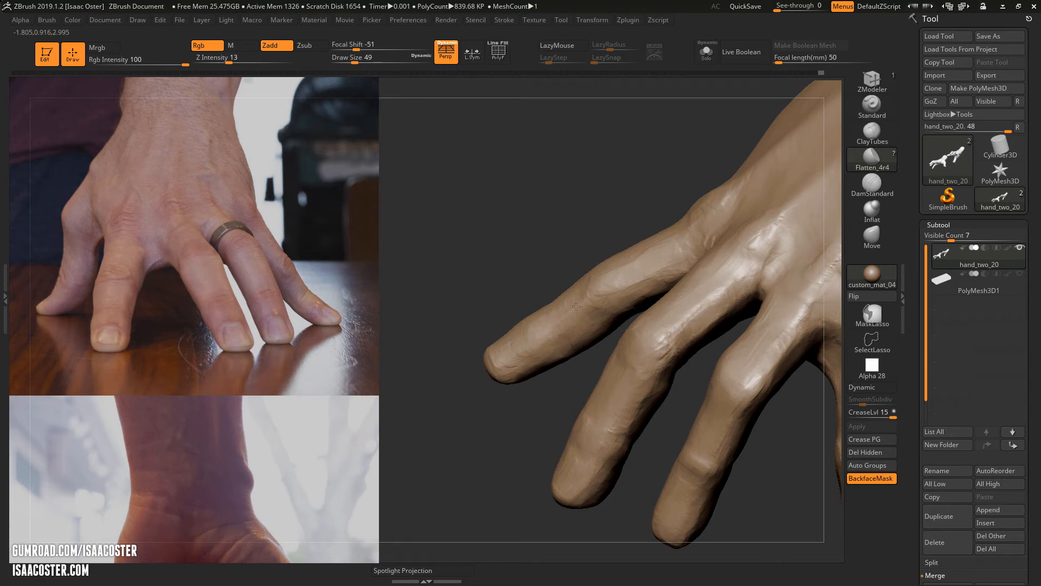
left_click_drag(653, 357, 659, 342)
mouse_move(509, 422)
right_mouse_down()
mouse_move(531, 495)
mouse_move(534, 374)
right_mouse_up()
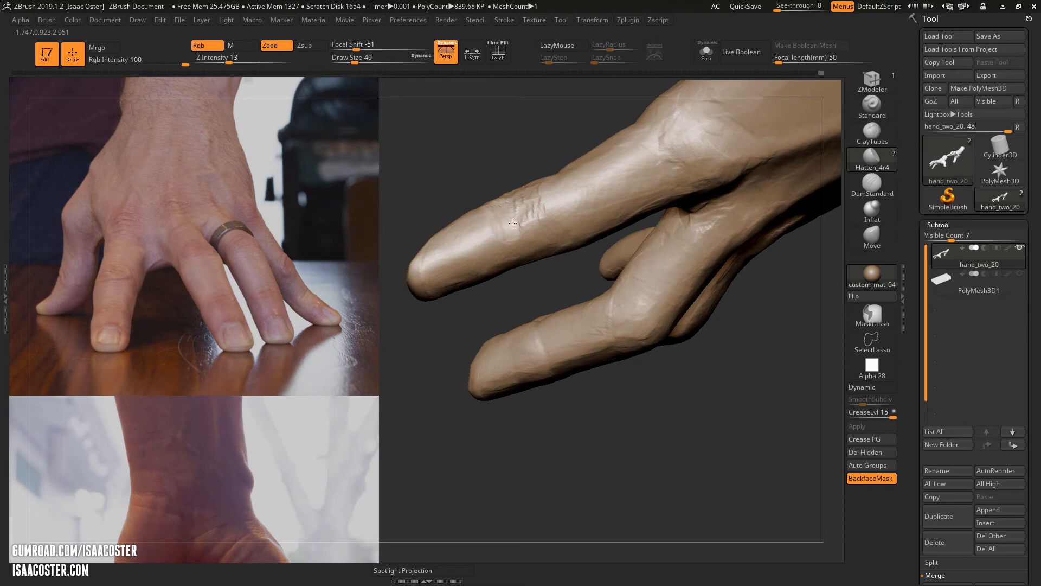
Flatten and smooth the side of the index finger's middle segment between its joints
right_click_drag(491, 130, 495, 221)
right_click_drag(507, 315, 509, 272, "ctrl")
right_click_drag(653, 284, 577, 244)
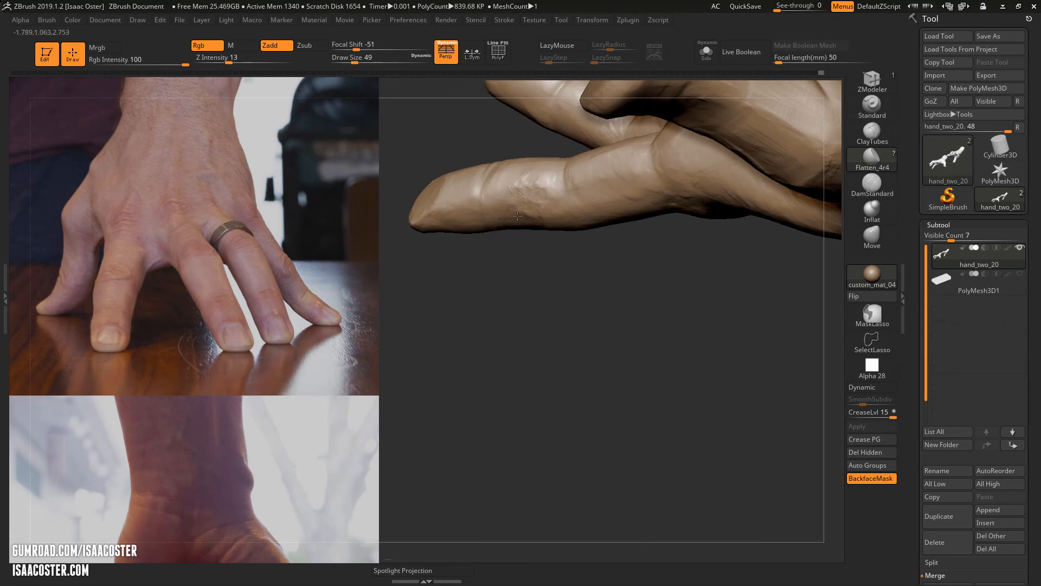
mouse_move(528, 209)
left_mouse_down("shift")
mouse_move(534, 186)
mouse_move(560, 193)
left_mouse_up("shift")
right_click_drag(548, 319, 500, 170)
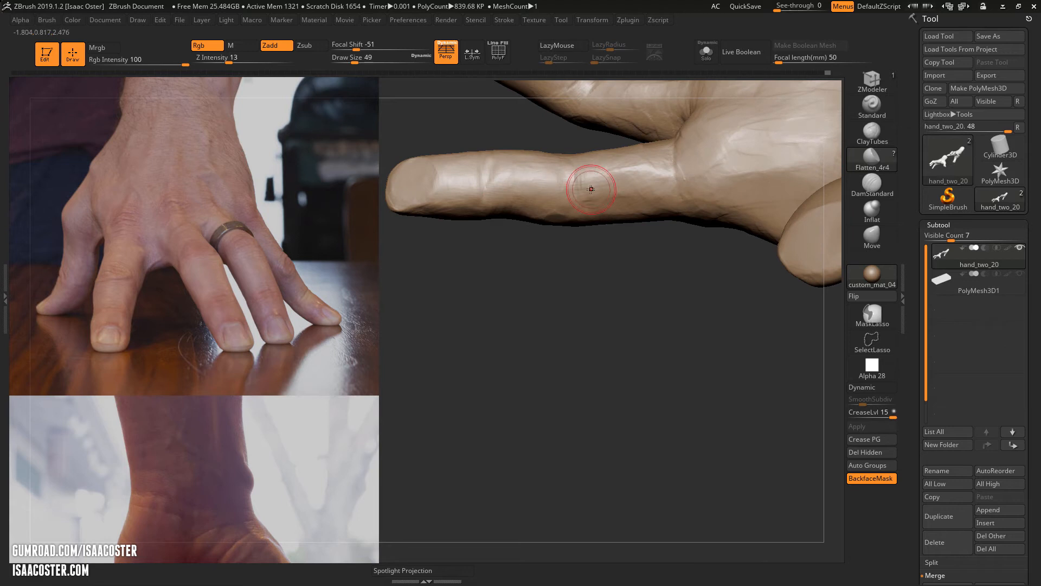
Flatten the underside of the index finger's base segment where it meets the palm with Flatten_4r4
mouse_move(598, 180)
right_mouse_down()
mouse_move(611, 168)
mouse_move(618, 202)
right_mouse_up()
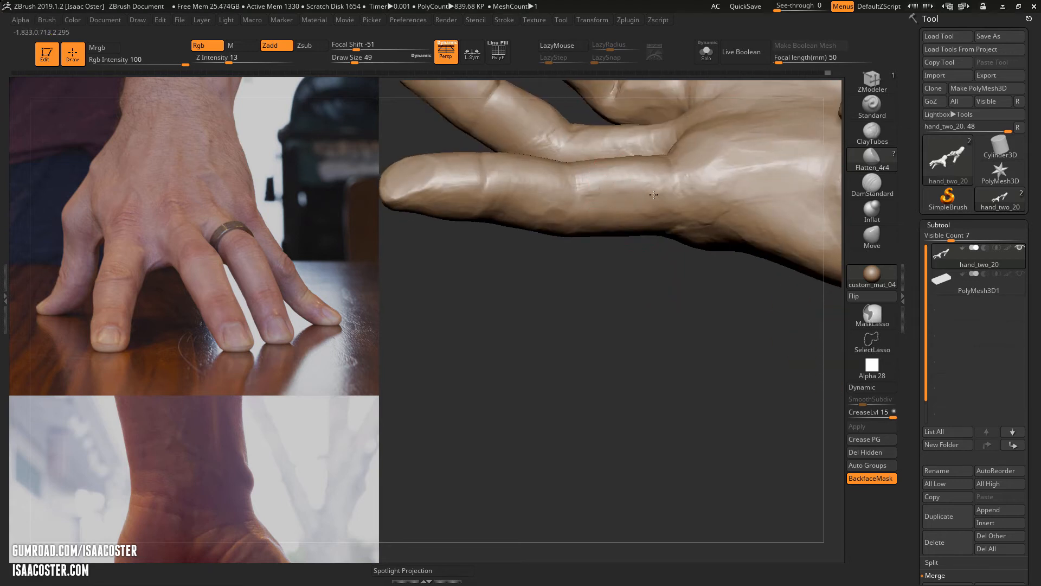
mouse_move(652, 284)
right_mouse_down()
mouse_move(580, 270)
mouse_move(642, 212)
right_mouse_up()
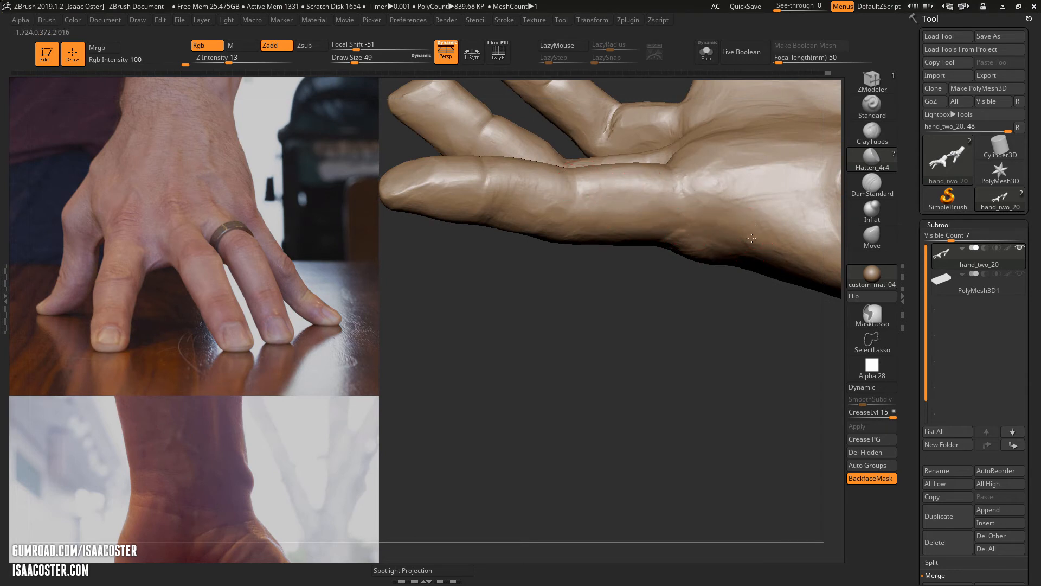
mouse_move(752, 238)
right_mouse_down()
mouse_move(550, 186)
mouse_move(379, 172)
mouse_move(430, 295)
mouse_move(480, 217)
mouse_move(470, 206)
mouse_move(595, 184)
mouse_move(556, 264)
mouse_move(451, 254)
right_mouse_up()
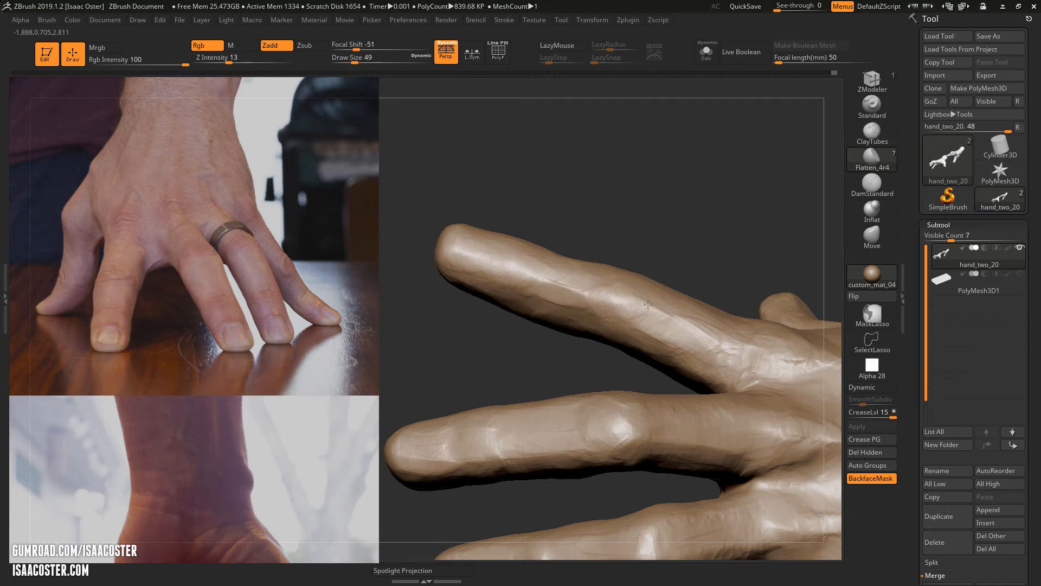
Flatten the back of the index finger's base and the webbing between the neighbouring knuckles with Flatten_4r4
mouse_move(648, 305)
right_mouse_down()
mouse_move(636, 226)
mouse_move(587, 325)
right_mouse_up()
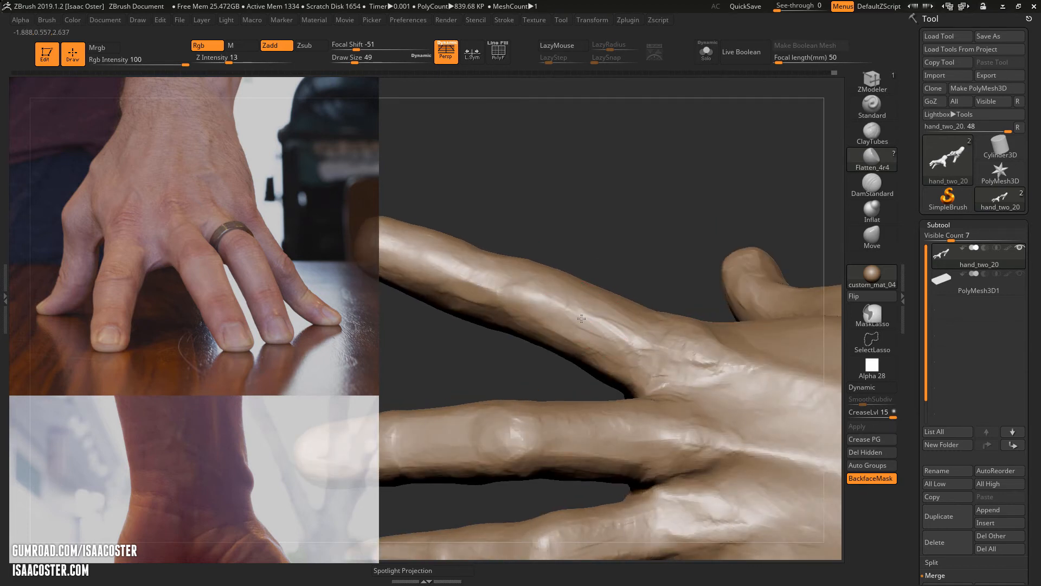
mouse_move(673, 265)
right_mouse_down()
mouse_move(609, 325)
mouse_move(675, 345)
right_mouse_up()
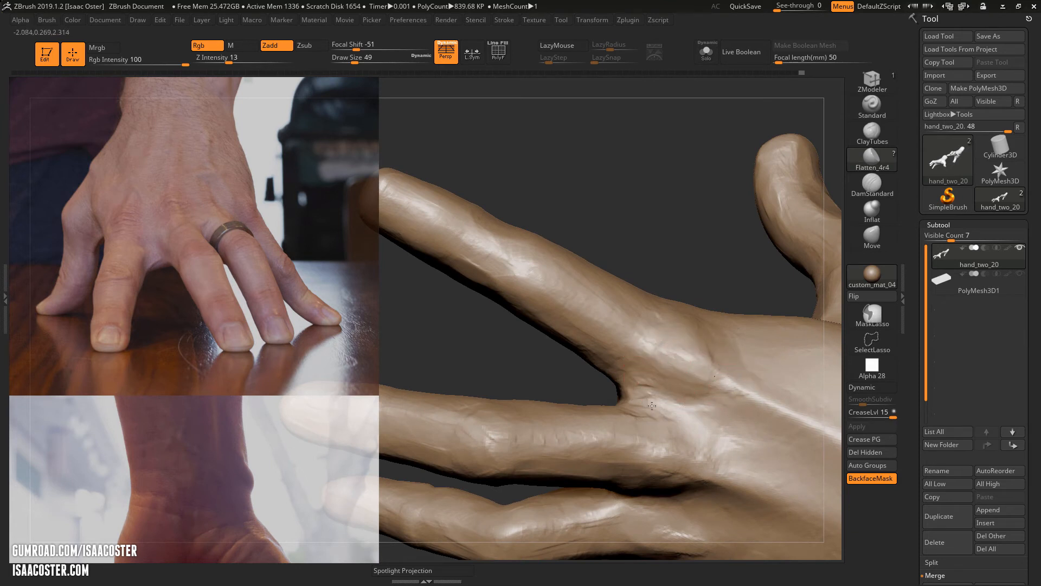
right_click_drag(665, 213, 564, 366)
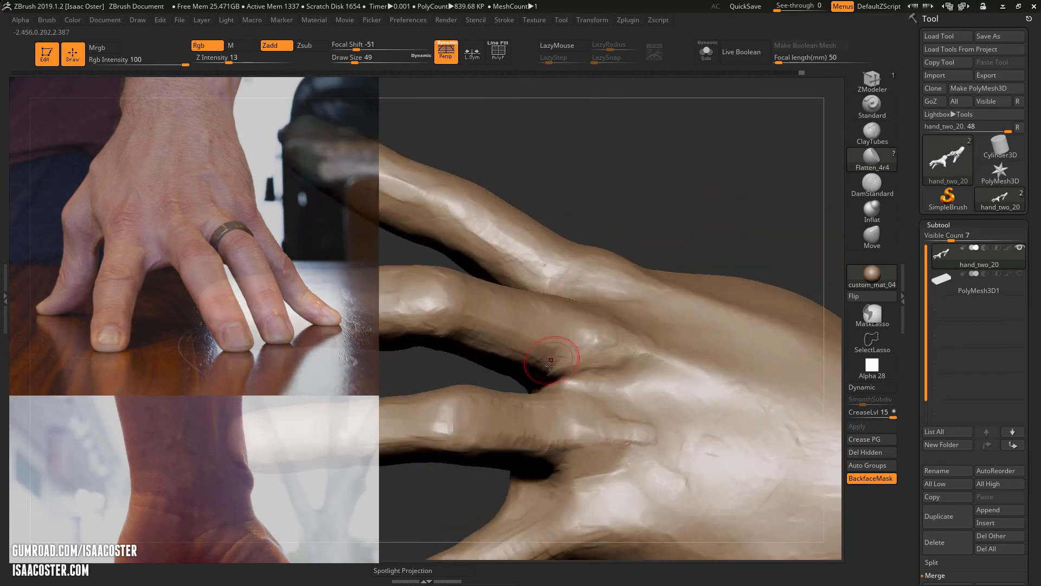
left_click_drag(562, 376, 574, 374)
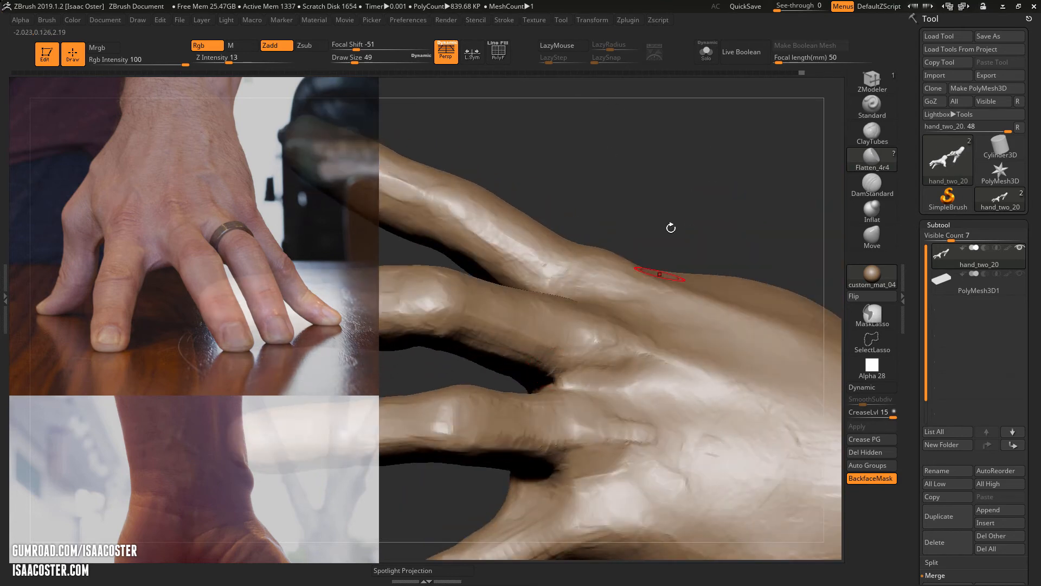
Refine the planes on the backs of the middle and ring fingers' base segments with Flatten_4r4
mouse_move(670, 227)
right_mouse_down()
mouse_move(602, 355)
mouse_move(554, 372)
right_mouse_up()
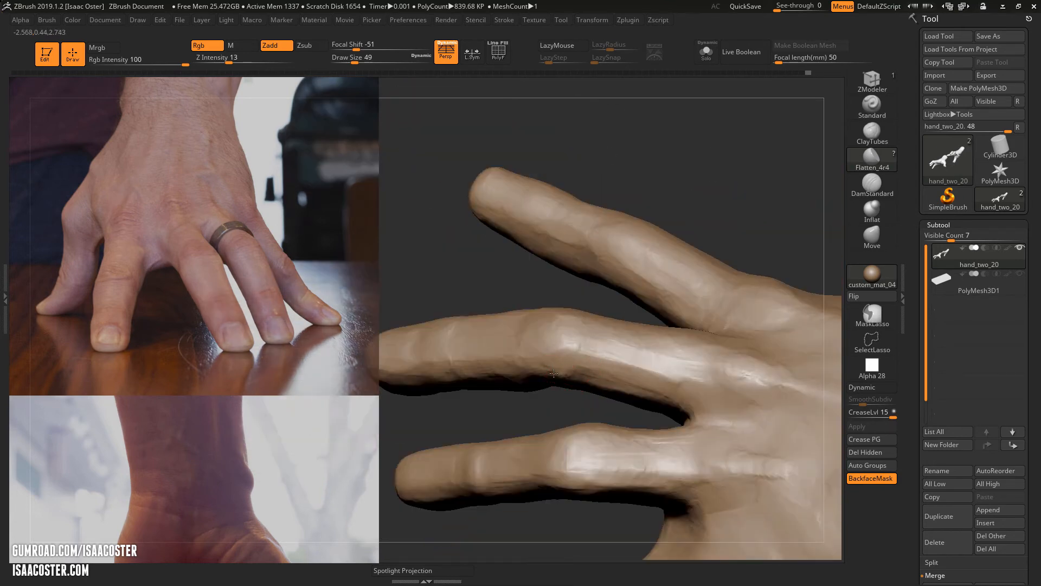
right_click_drag(569, 414, 618, 328)
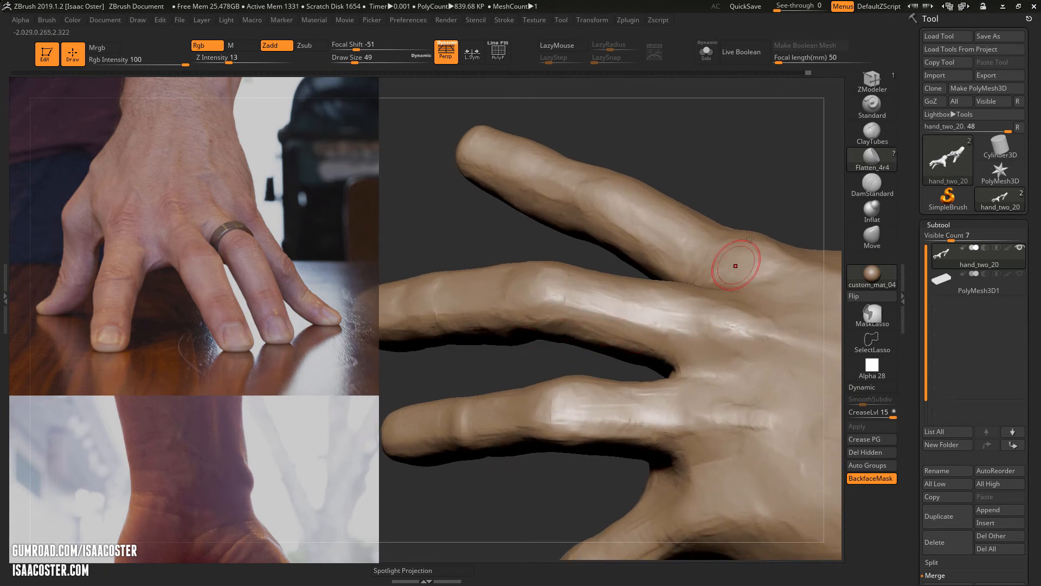
mouse_move(732, 268)
right_mouse_down()
mouse_move(618, 223)
mouse_move(487, 201)
right_mouse_up()
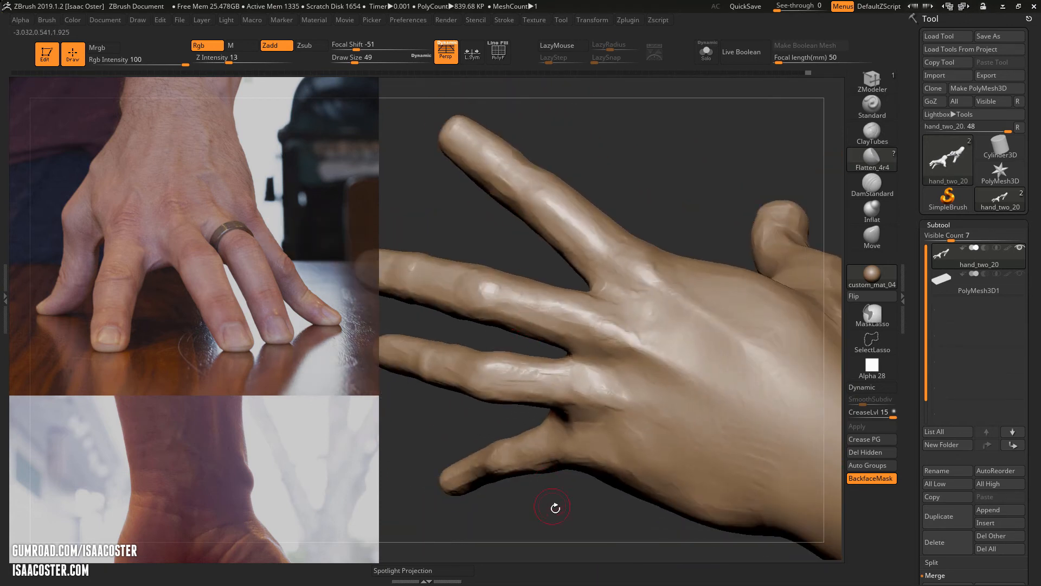
right_click_drag(553, 505, 604, 357)
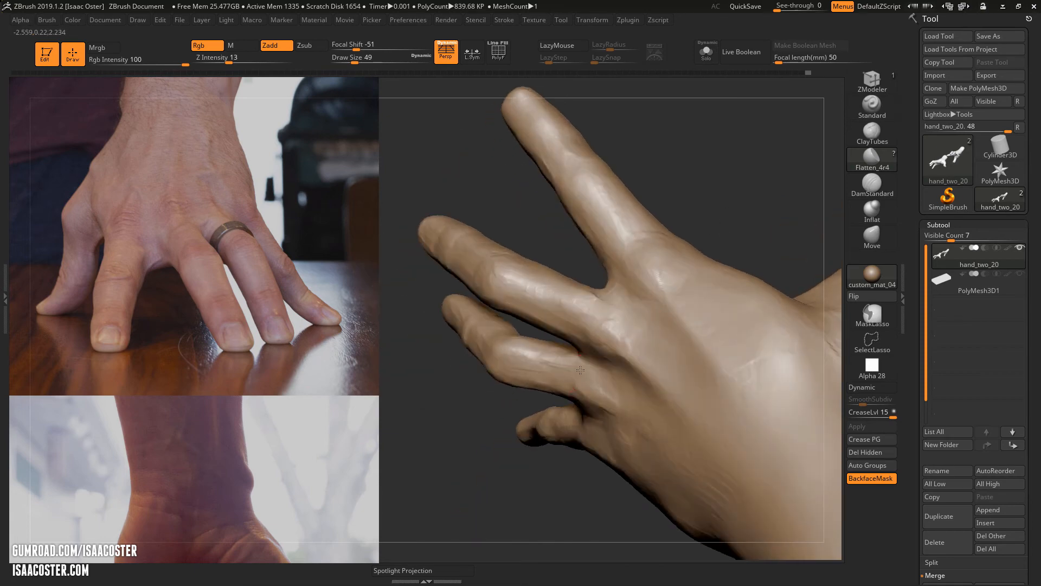
right_click_drag(741, 165, 589, 162)
right_click_drag(674, 202, 577, 368)
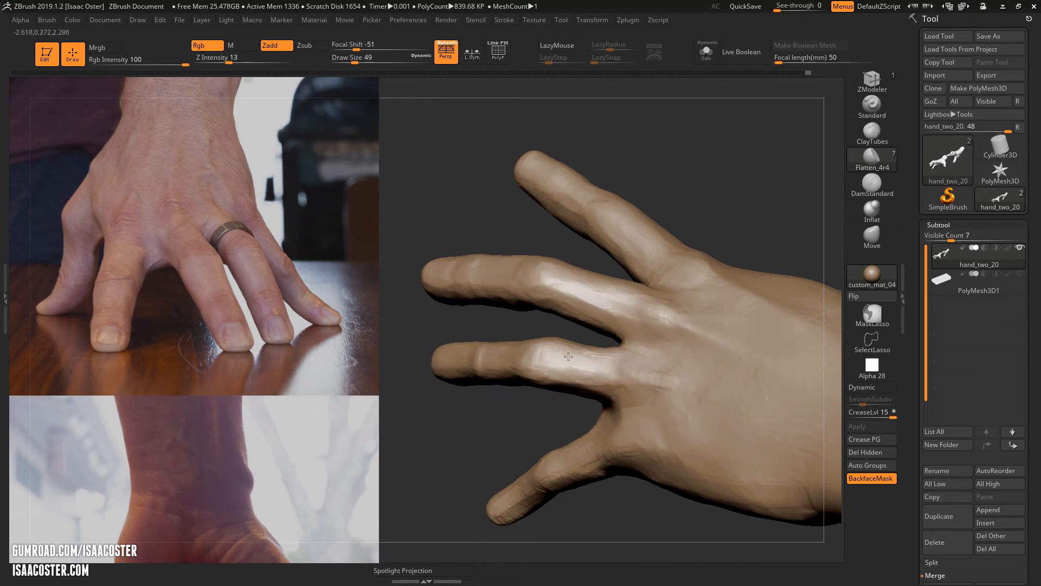
Flatten the middle finger's tip and the planes around its middle knuckle with Flatten_4r4
mouse_move(537, 424)
right_mouse_down()
mouse_move(615, 437)
mouse_move(781, 249)
mouse_move(470, 394)
mouse_move(473, 414)
mouse_move(521, 402)
right_mouse_up()
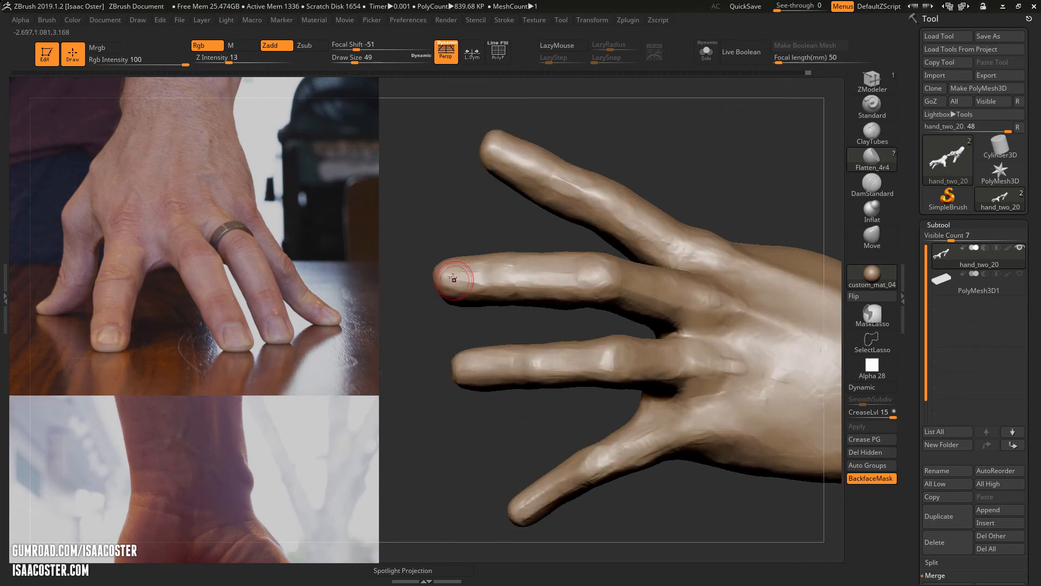
left_click_drag(455, 277, 452, 264)
right_click_drag(464, 268, 529, 298)
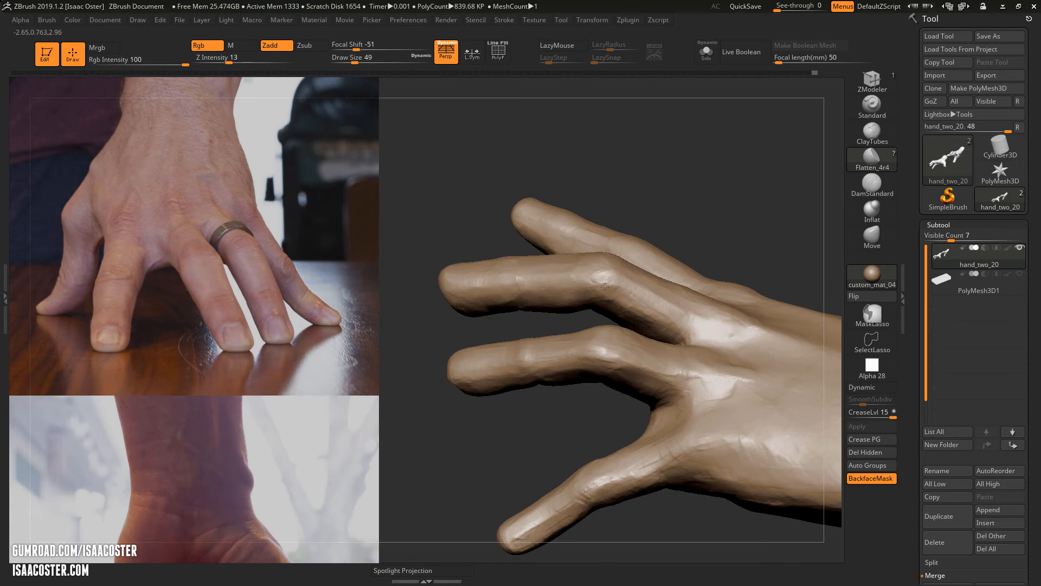
right_click_drag(726, 242, 593, 259)
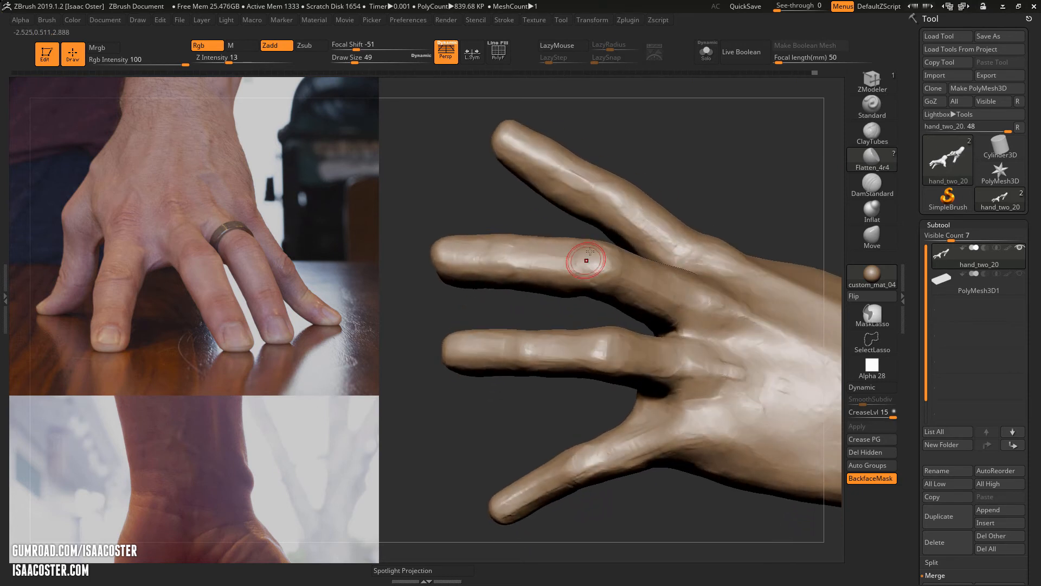
Flatten the palm-side planes of the middle and index fingers around their joint creases with Flatten_4r4
mouse_move(738, 171)
left_mouse_down()
mouse_move(802, 88)
mouse_move(623, 162)
mouse_move(484, 195)
mouse_move(526, 202)
mouse_move(552, 162)
left_mouse_up()
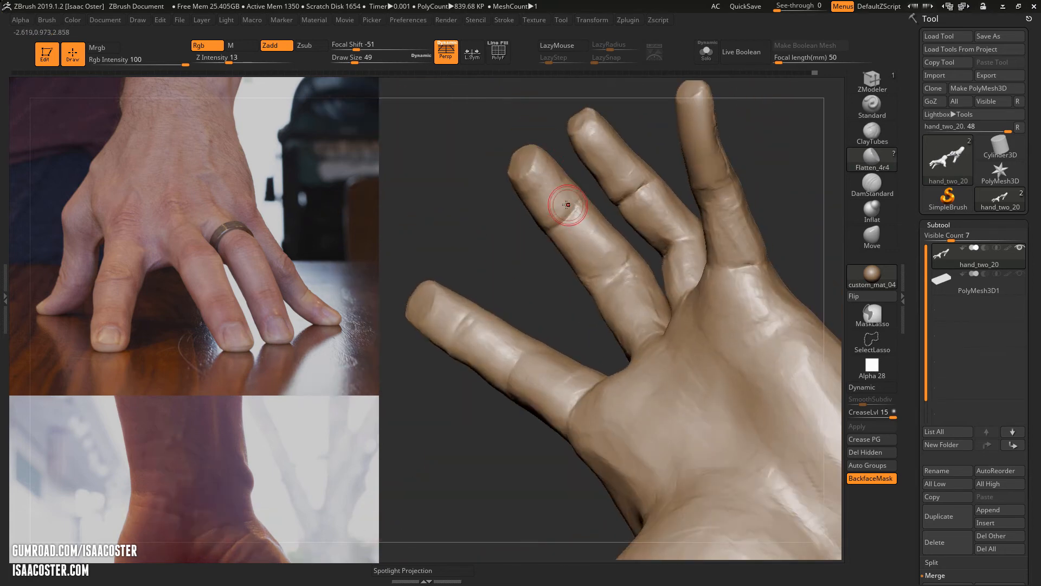
mouse_move(521, 238)
left_mouse_down()
mouse_move(597, 198)
mouse_move(579, 205)
left_mouse_up()
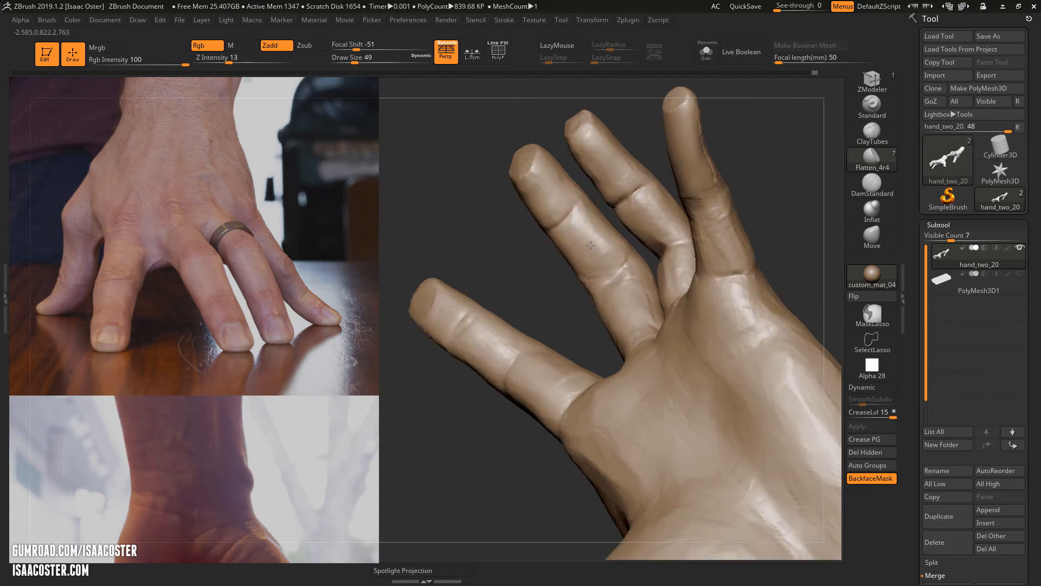
left_click_drag(561, 288, 590, 237)
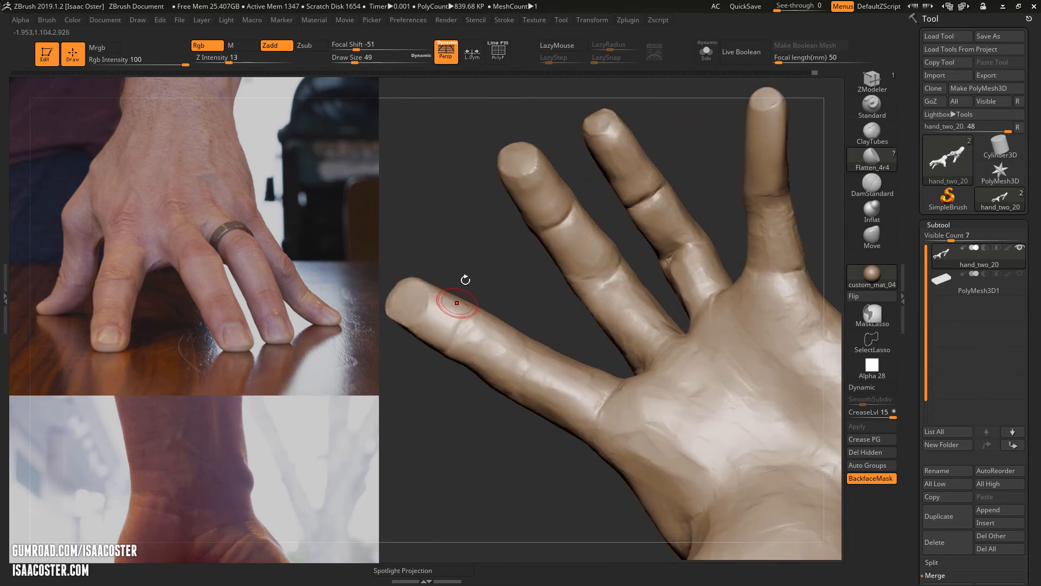
left_click_drag(465, 284, 456, 242)
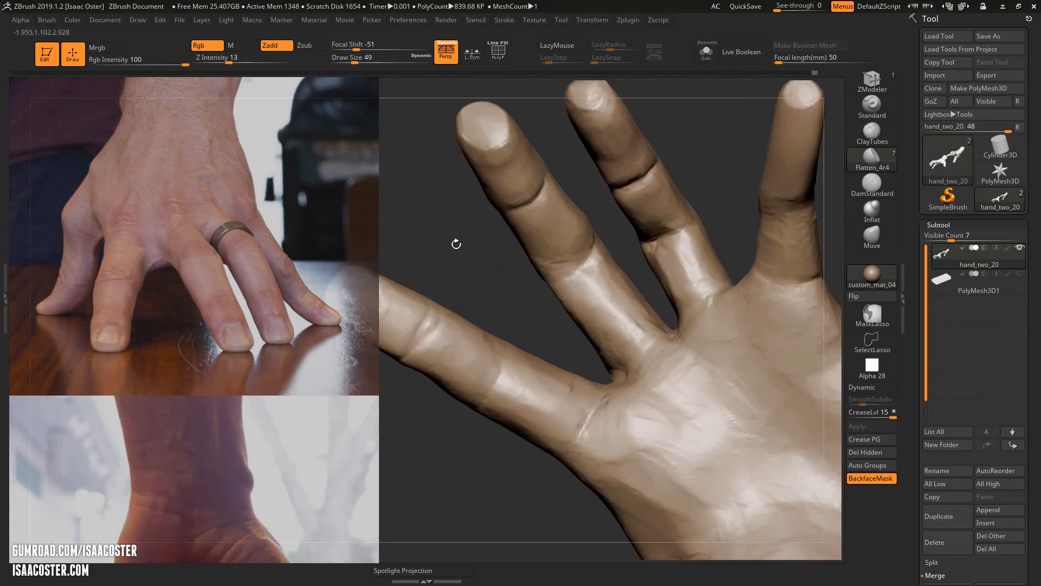
Flatten the palm-side and outer planes of the little finger around its joints with Flatten_4r4
left_click_drag(725, 177, 697, 232, "alt")
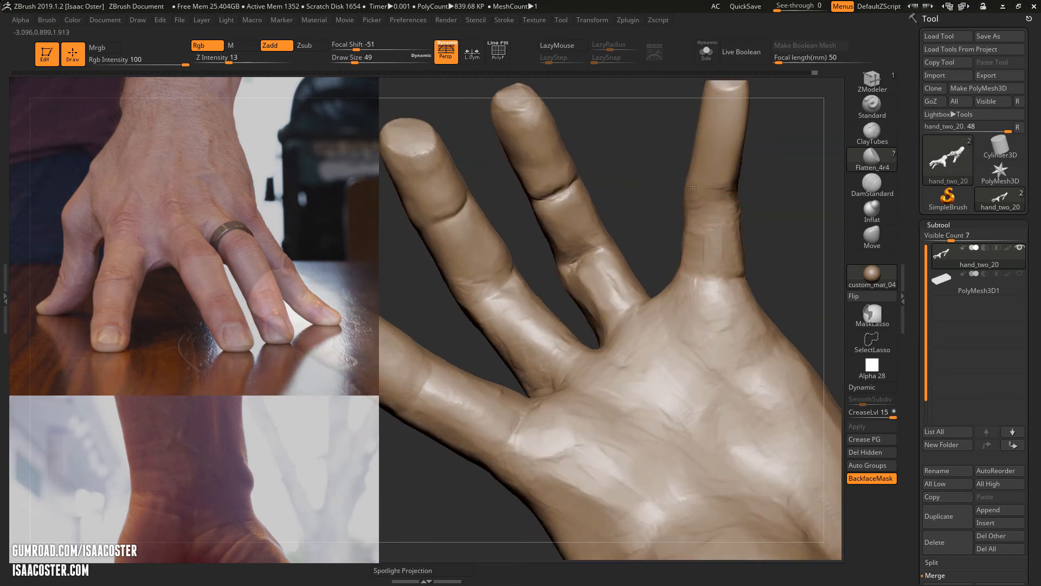
mouse_move(780, 187)
left_mouse_down()
mouse_move(722, 221)
mouse_move(750, 200)
left_mouse_up()
mouse_move(797, 166)
left_mouse_down("alt")
mouse_move(740, 213)
mouse_move(694, 195)
left_mouse_up("alt")
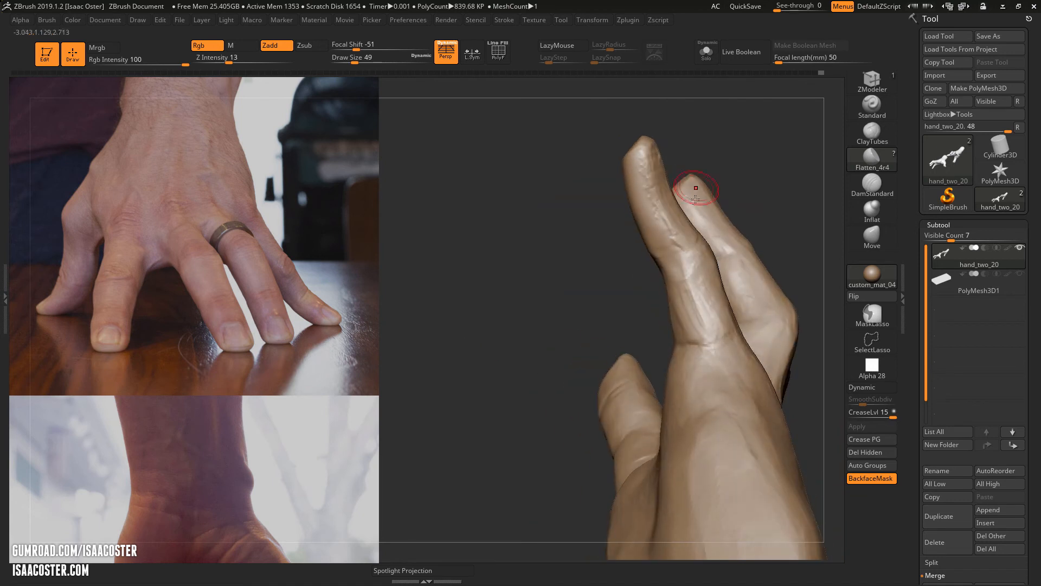
Flatten the outer-side planes of the little finger along its tip, middle joint and base segment with Flatten_4r4
left_click_drag(643, 163, 640, 175)
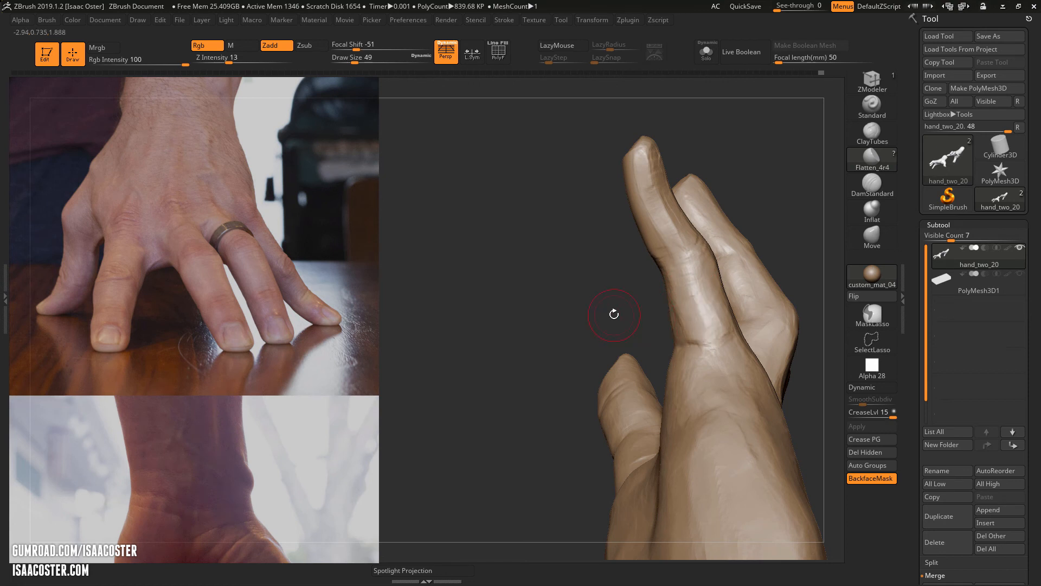
left_click_drag(614, 314, 616, 221)
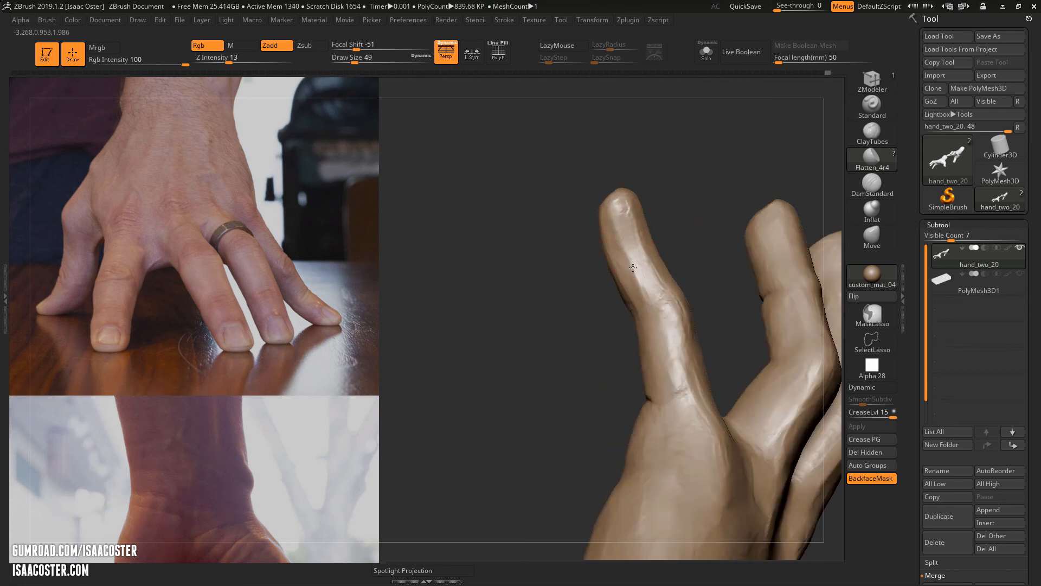
right_click_drag(658, 305, 681, 334)
left_click_drag(684, 374, 686, 370)
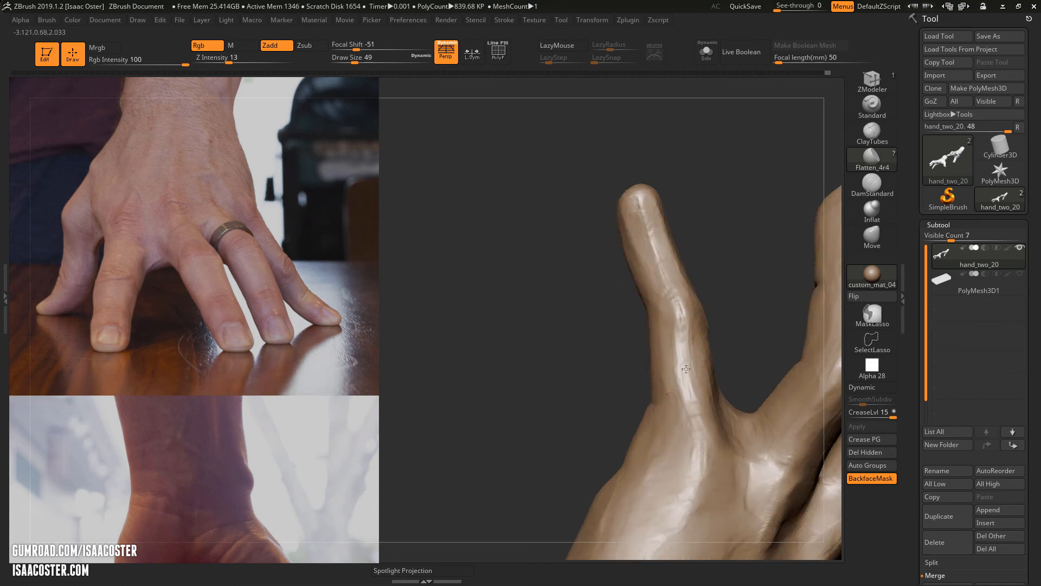
left_click_drag(690, 331, 697, 329)
Refine the planes on the back and inner side of the little finger, from its tip to the base segment, with Flatten_4r4
right_click_drag(758, 342, 647, 404)
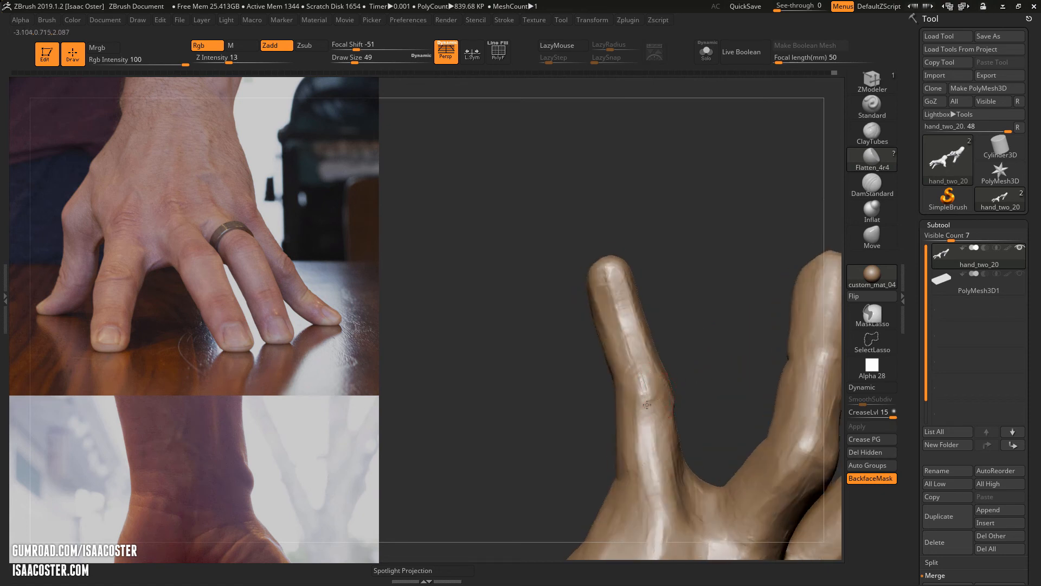
left_click_drag(644, 388, 624, 327)
right_click_drag(617, 279, 537, 205)
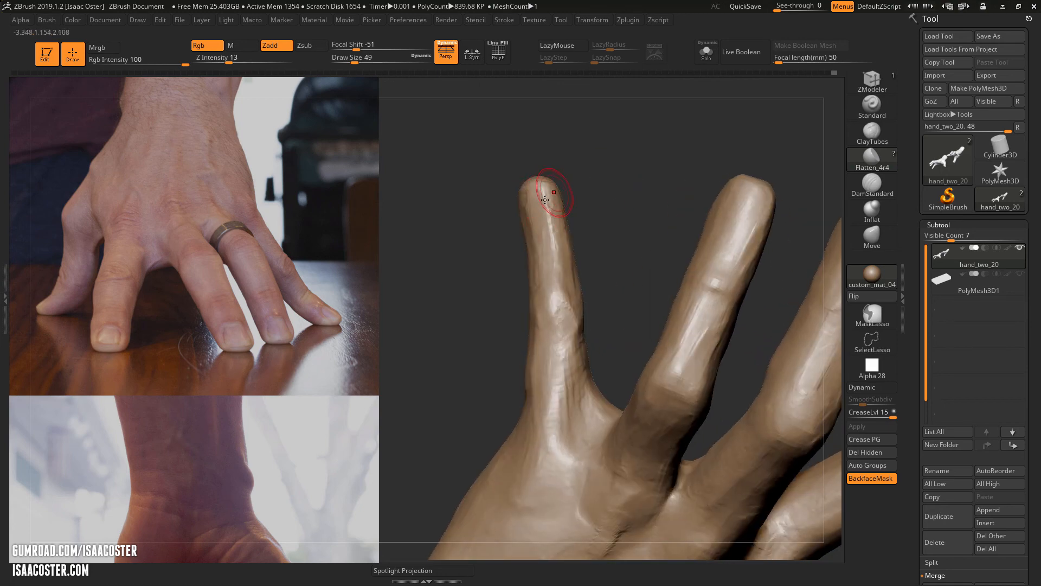
mouse_move(552, 224)
left_mouse_down()
mouse_move(564, 312)
mouse_move(580, 314)
left_mouse_up()
right_click_drag(579, 314, 571, 288)
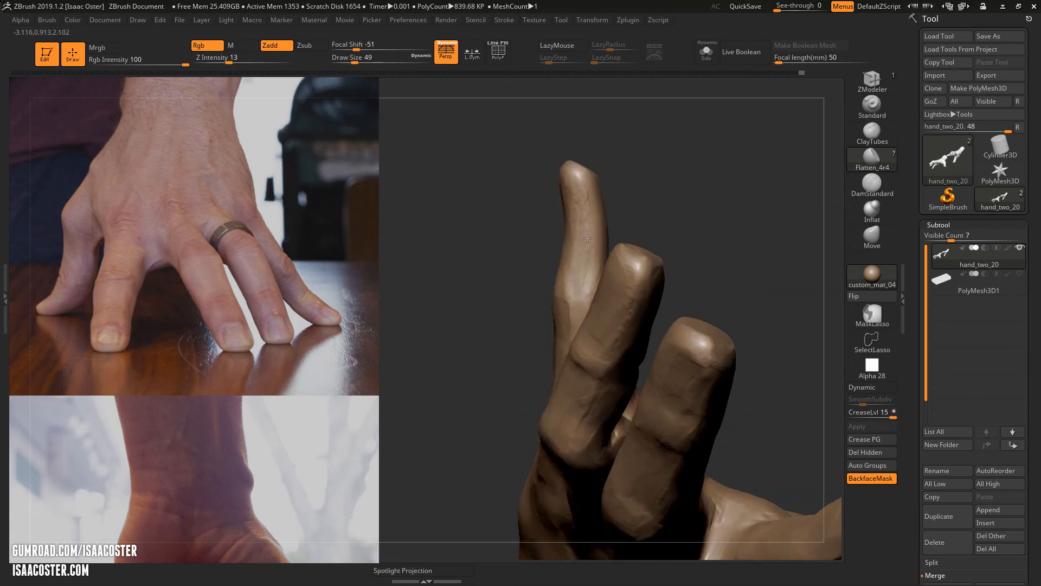
right_click_drag(587, 209, 590, 338)
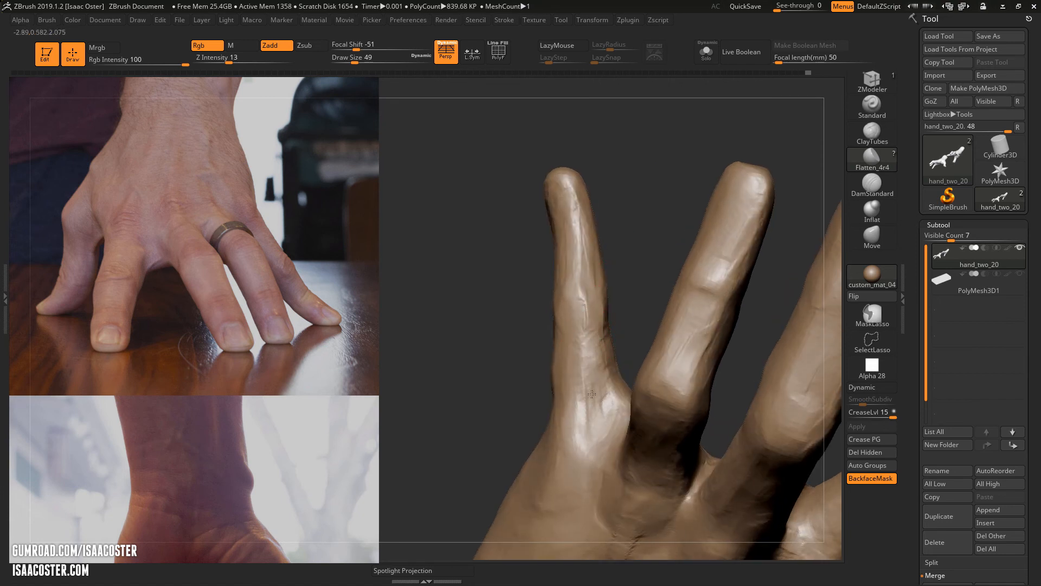
right_click_drag(589, 314, 586, 344)
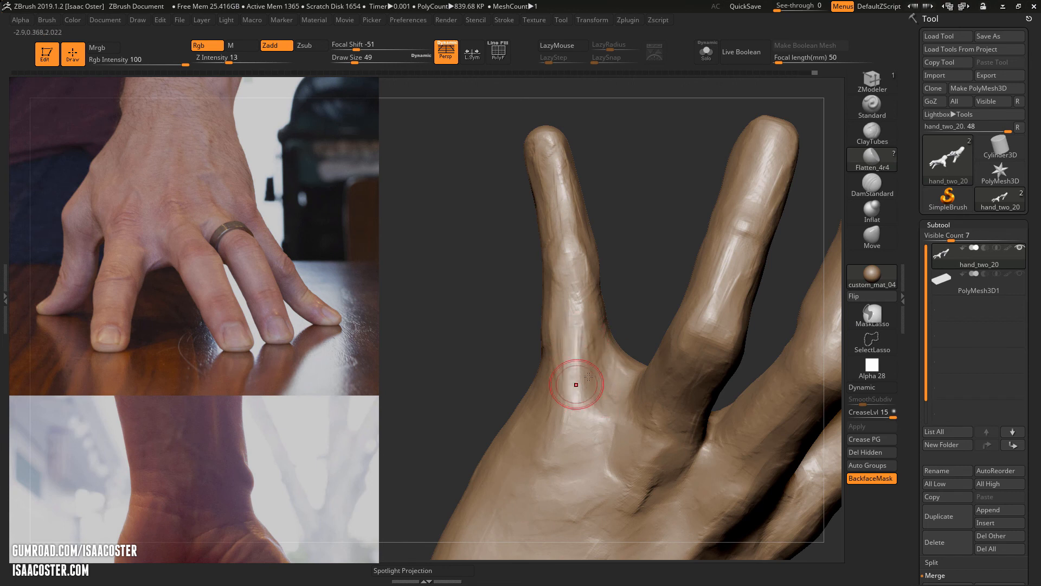
Flatten the little finger's middle joint and the transition from its base into the knuckle and webbing
left_click_drag(632, 248, 562, 212)
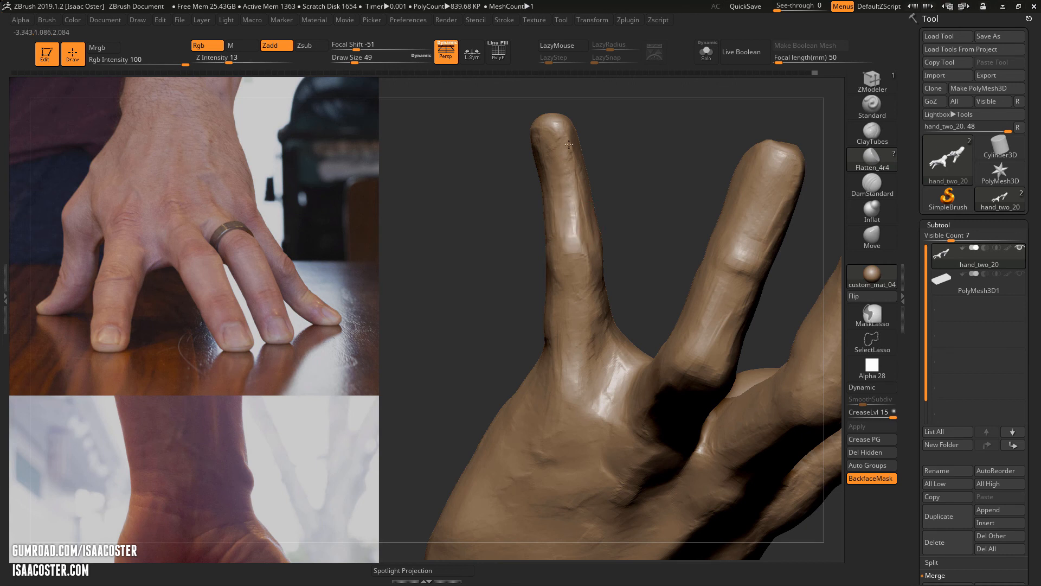
left_click_drag(490, 172, 548, 149)
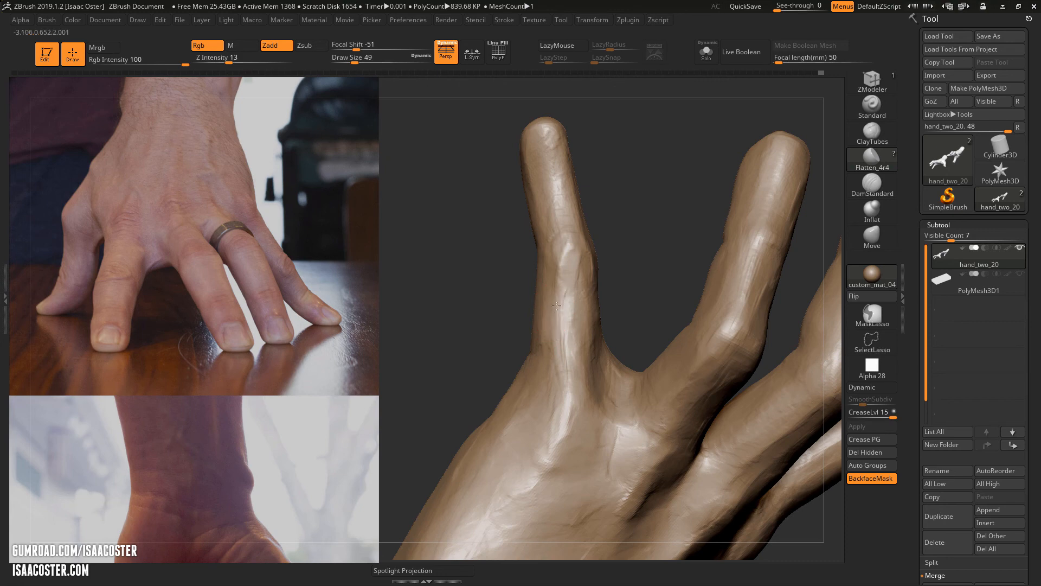
mouse_move(630, 290)
left_mouse_down()
mouse_move(620, 216)
mouse_move(536, 314)
left_mouse_up()
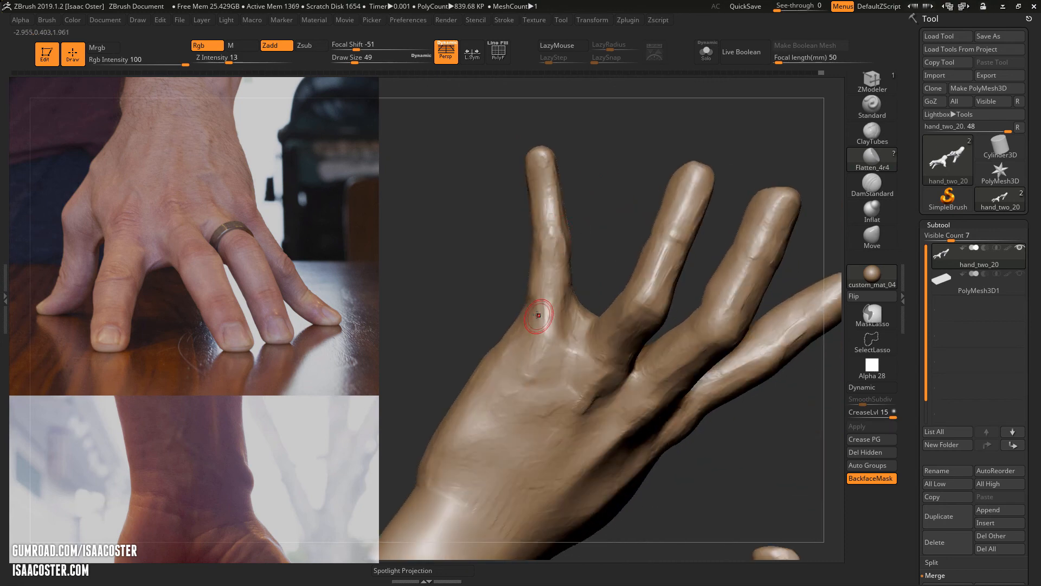
left_click_drag(591, 270, 565, 294)
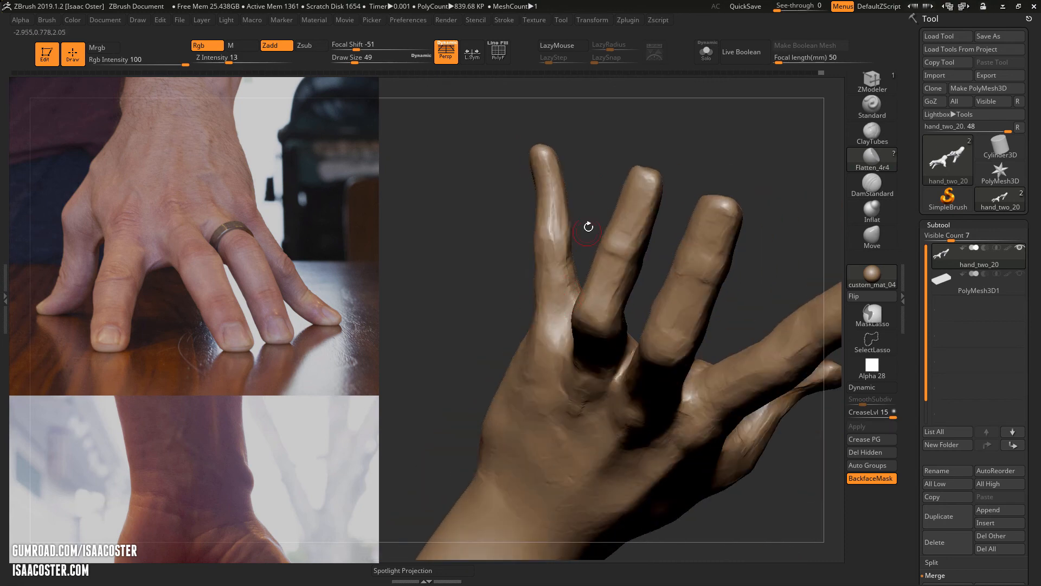
left_click_drag(588, 226, 545, 217)
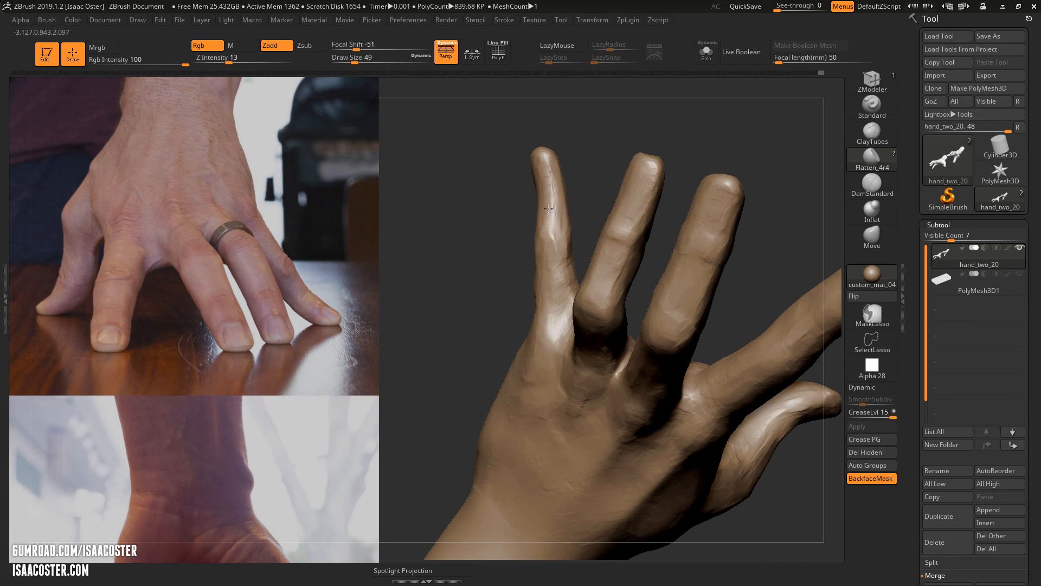
left_click_drag(587, 147, 523, 224)
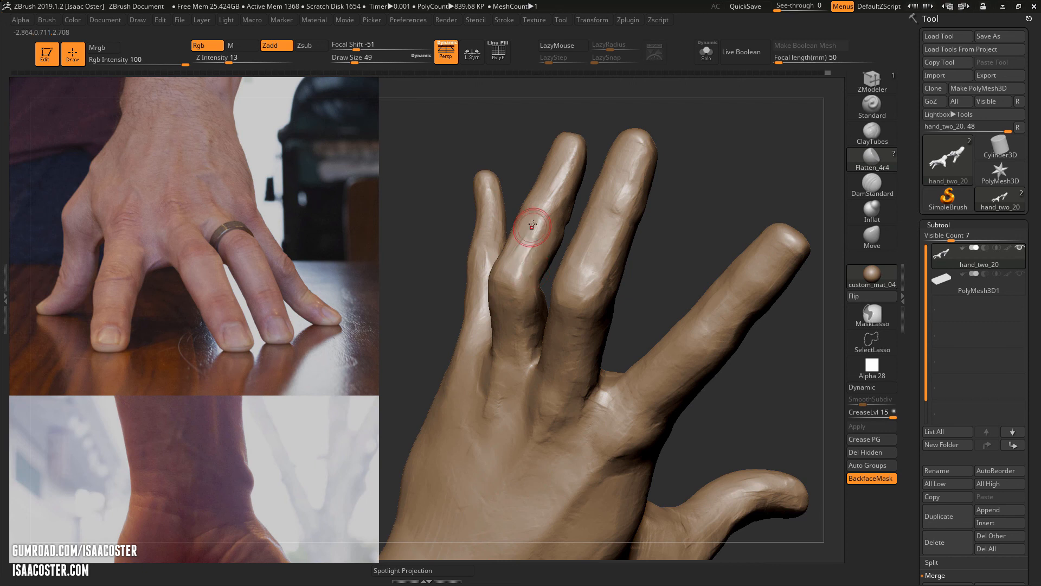
Flatten the planes on the backs of the ring and middle fingers' outer segments
left_click_drag(586, 276, 624, 195)
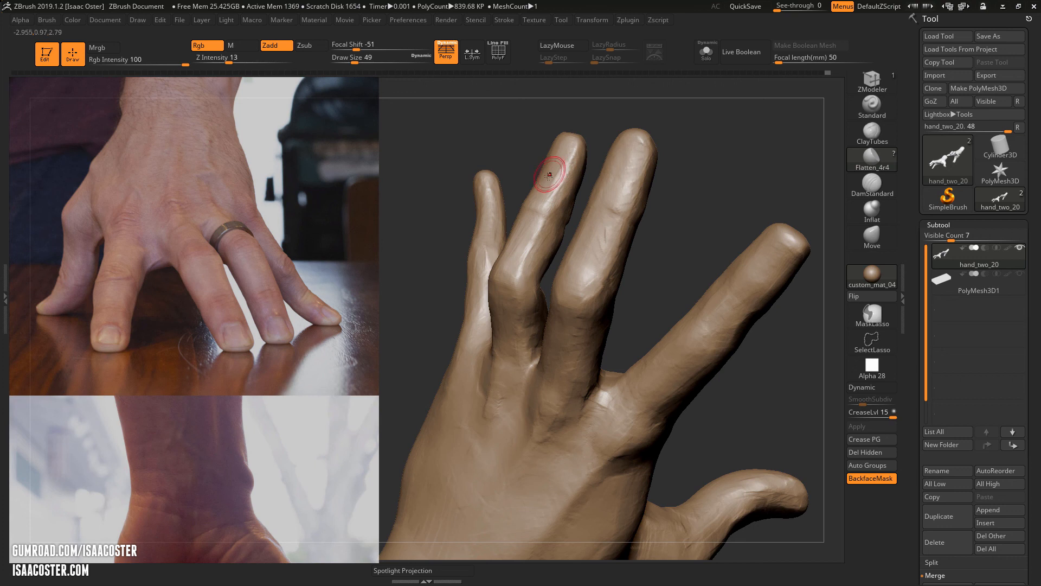
left_click_drag(697, 232, 601, 250)
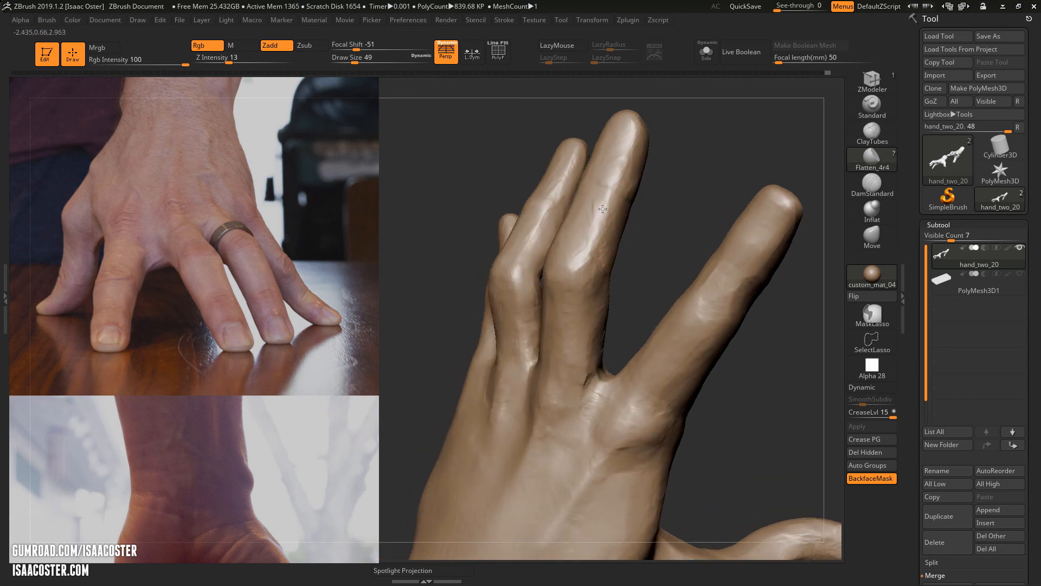
mouse_move(670, 235)
left_mouse_down()
mouse_move(594, 245)
mouse_move(622, 218)
left_mouse_up()
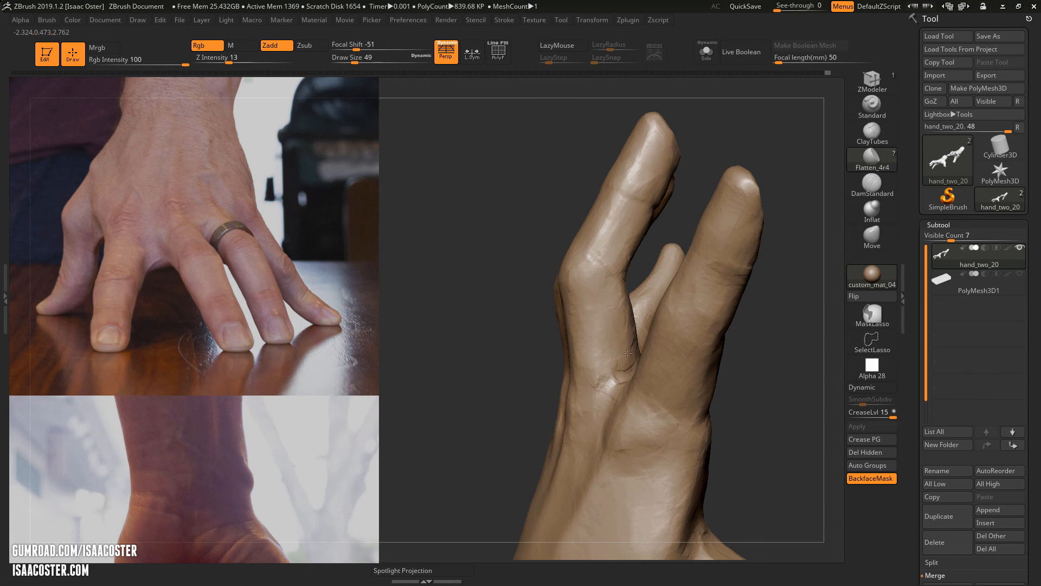
Refine the planes along the back of the index finger's base segment and around the ring finger's knuckle with Flatten_4r4
left_click_drag(476, 396, 575, 355)
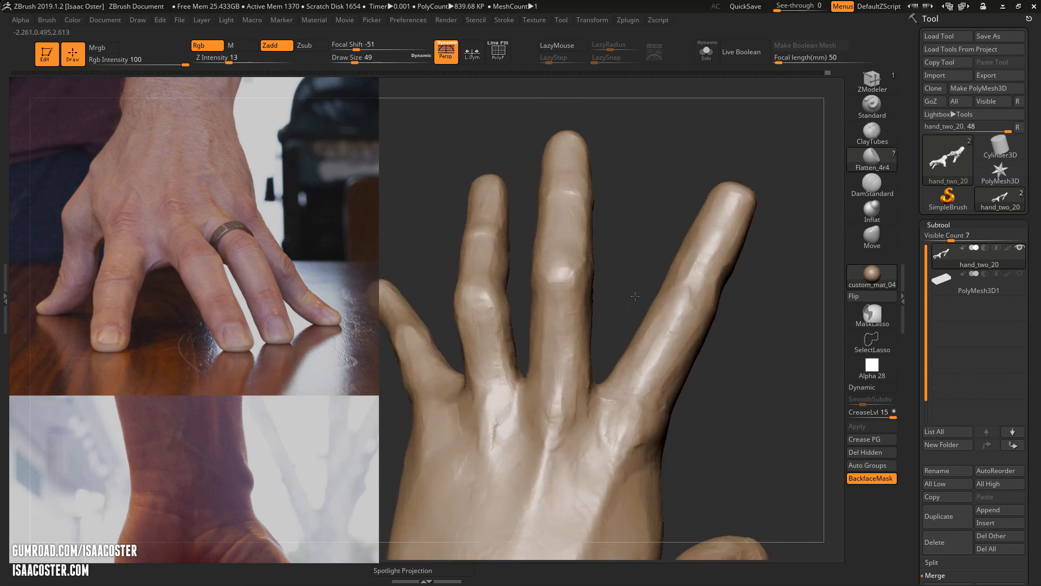
left_click_drag(635, 296, 686, 218)
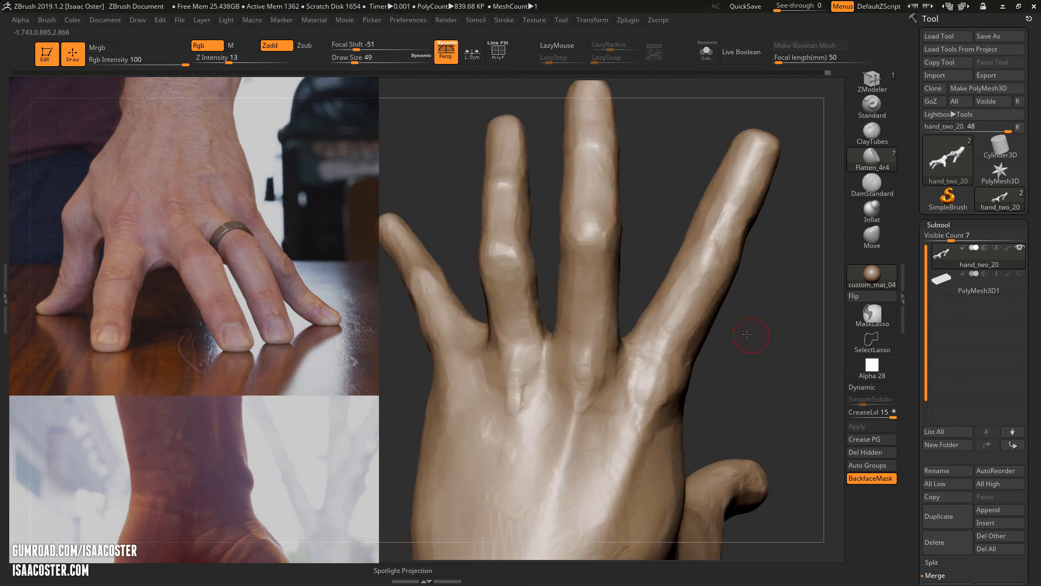
left_click_drag(747, 335, 738, 234)
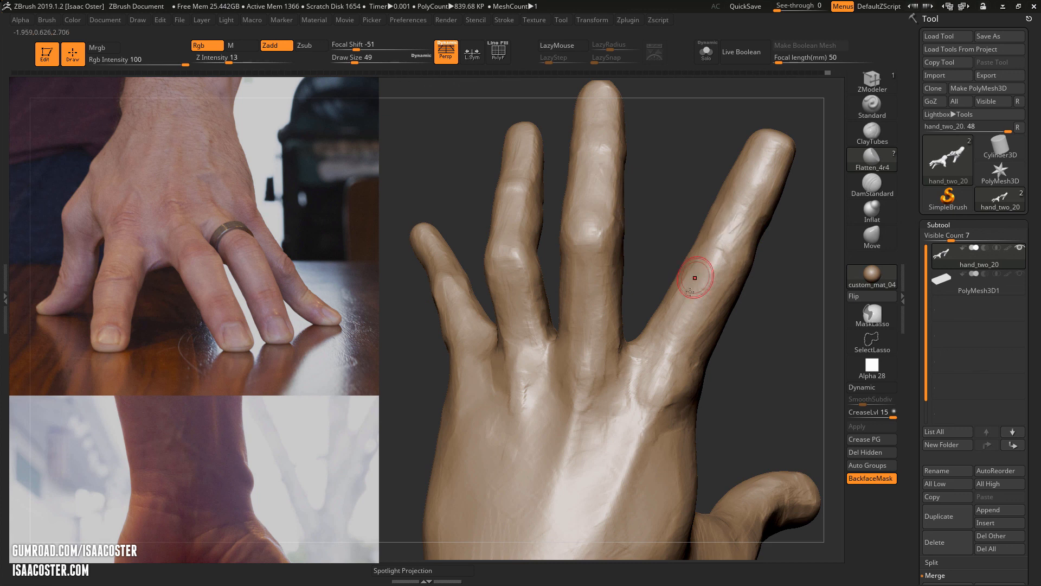
left_click_drag(705, 304, 727, 342)
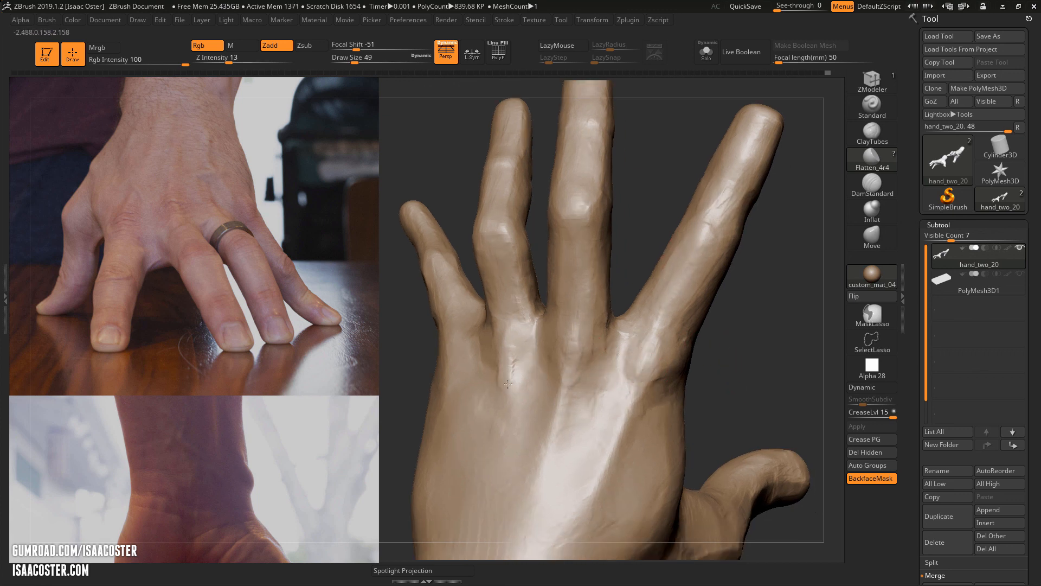
left_click_drag(725, 390, 814, 245)
Examine the whole hand from the back, fingertips and palm side, comparing its finger planes with the reference photos
left_click_drag(667, 305, 707, 323)
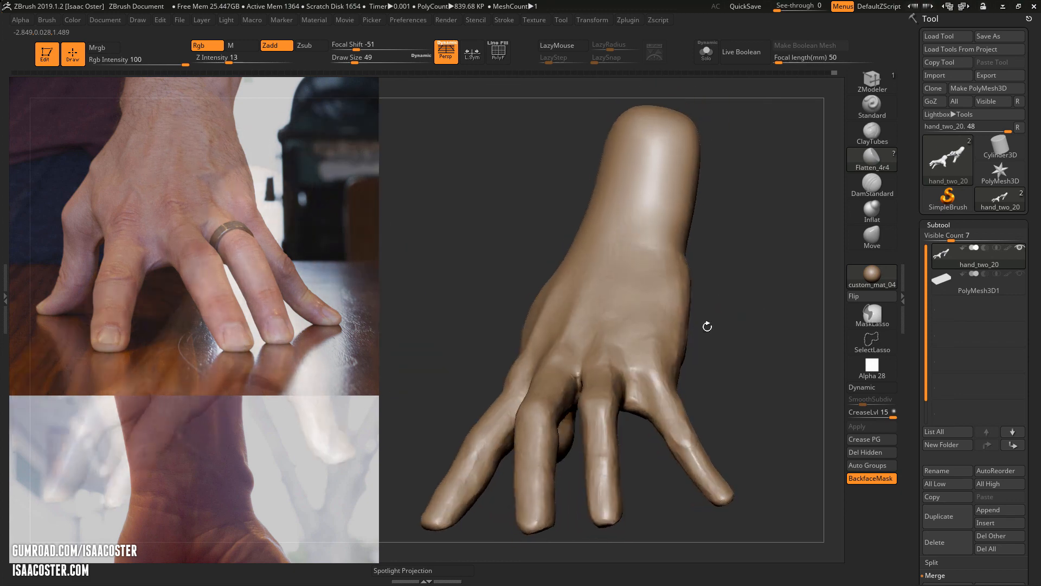
left_click_drag(724, 376, 716, 391)
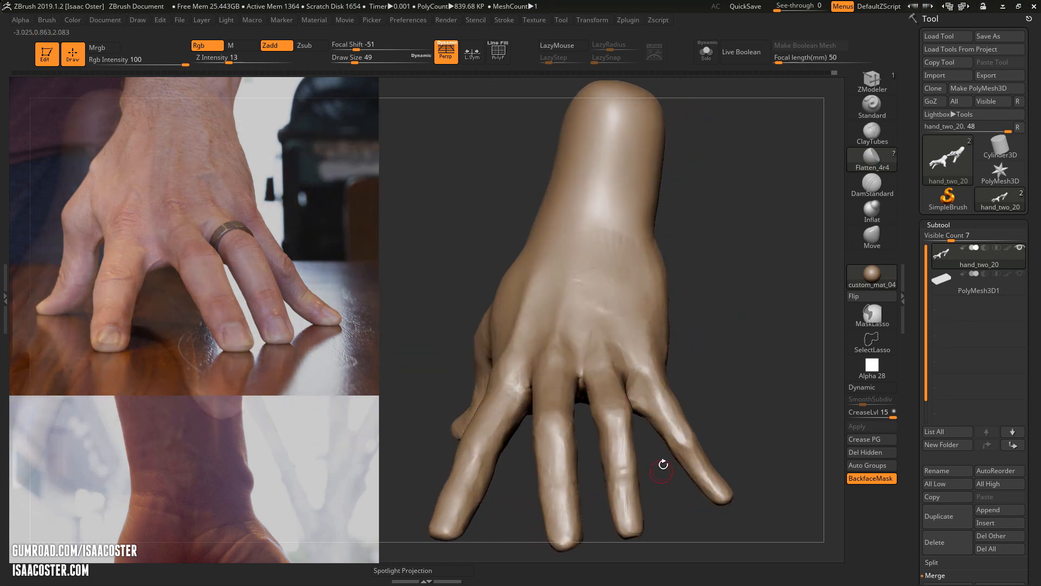
left_click_drag(760, 365, 753, 412, "alt")
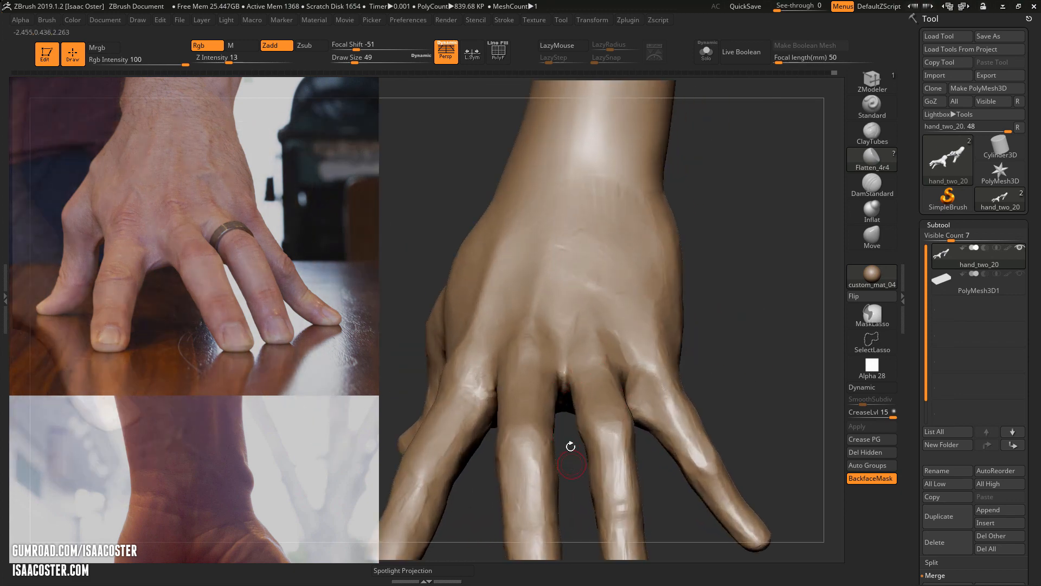
left_click_drag(571, 445, 568, 271)
left_click_drag(567, 409, 565, 386)
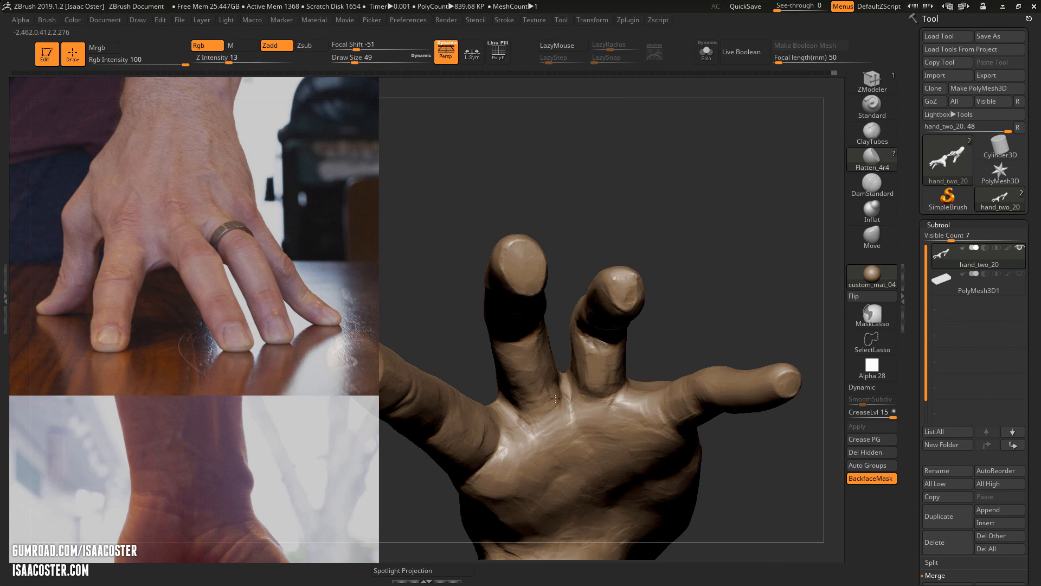
left_click_drag(474, 352, 520, 376)
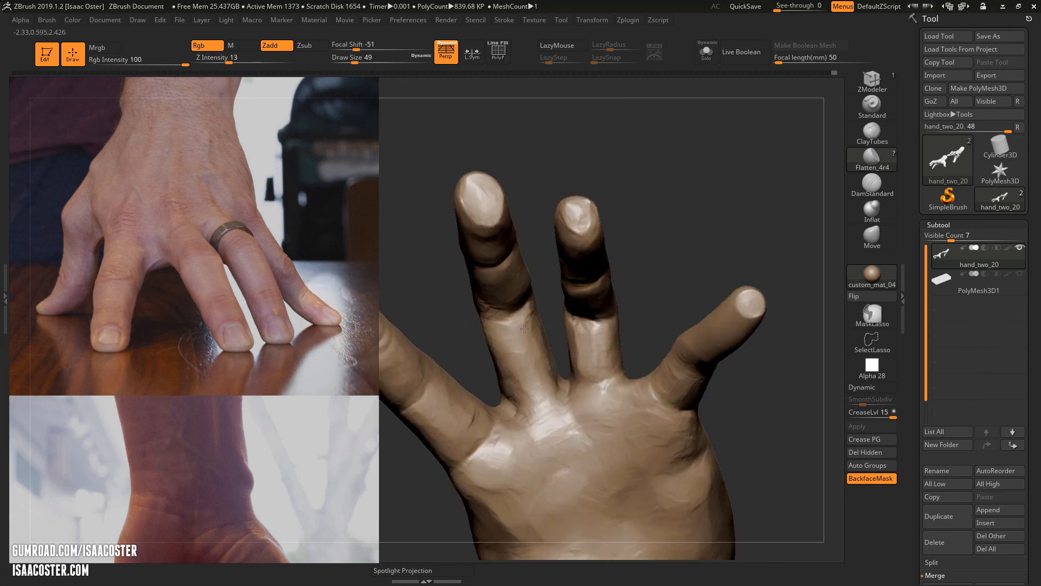
left_click_drag(442, 335, 492, 356)
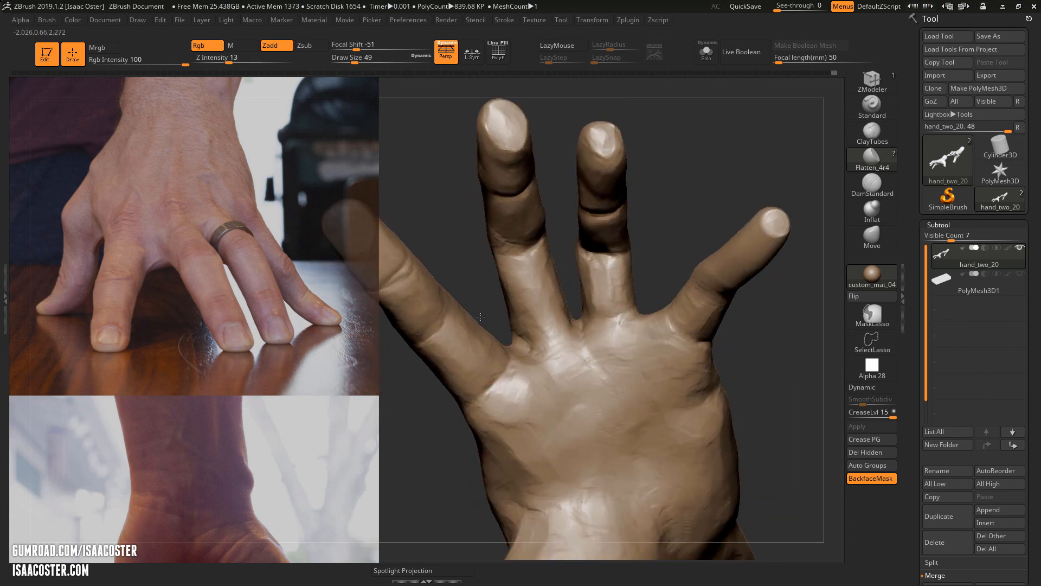
left_click_drag(480, 316, 518, 336)
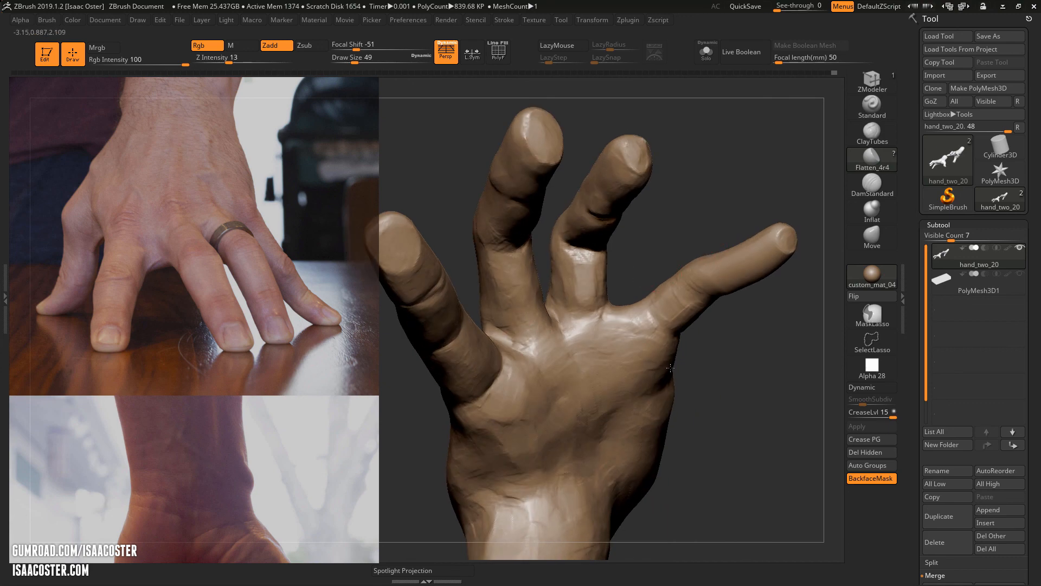